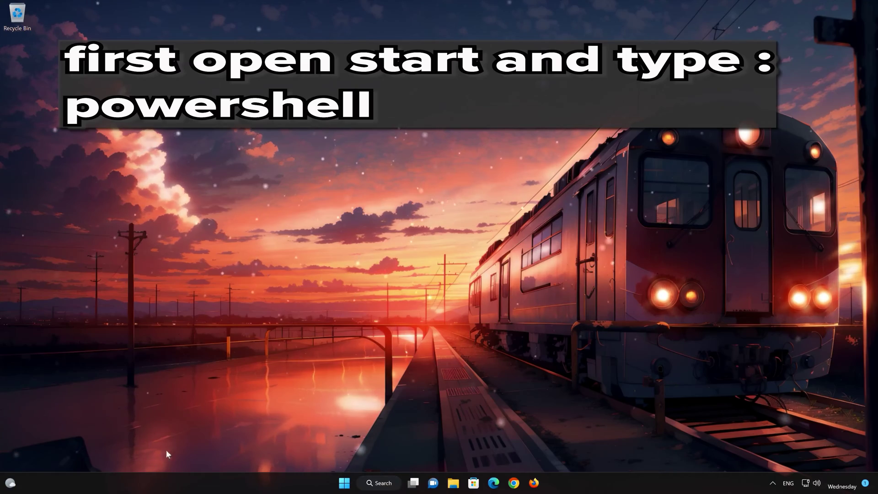
# Search Start for PowerShell and launch it as administrator, approving the UAC prompt
pyautogui.click(344, 482)
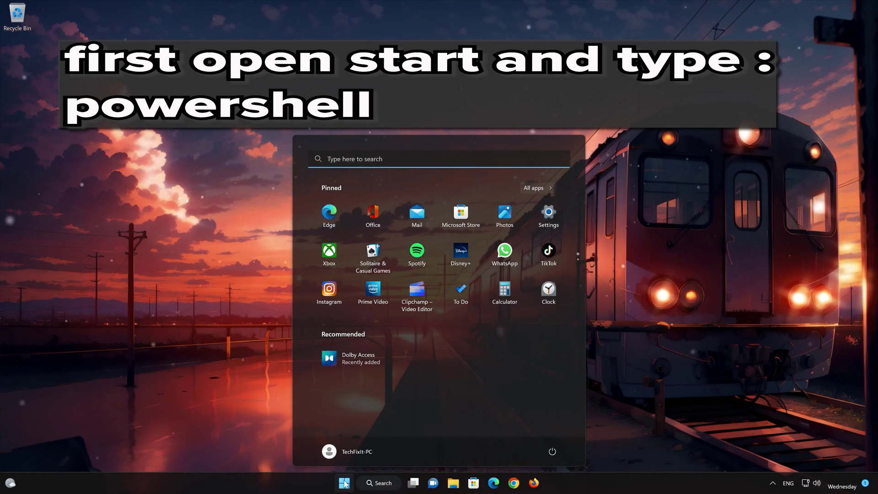
pyautogui.click(344, 483)
pyautogui.click(344, 483)
pyautogui.write('poweershell')
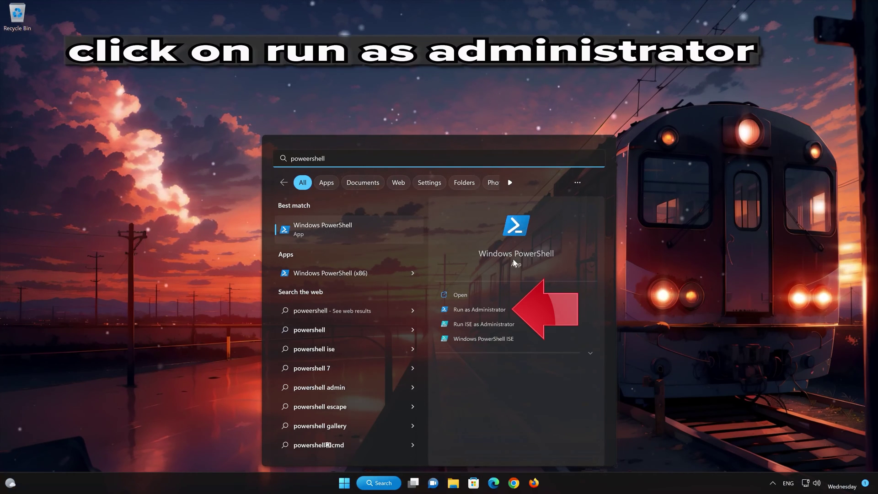
pyautogui.click(492, 309)
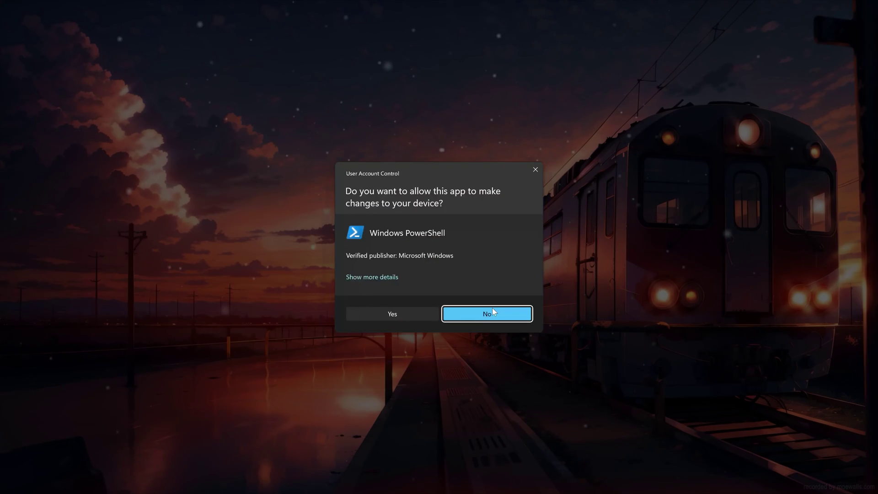
pyautogui.click(396, 320)
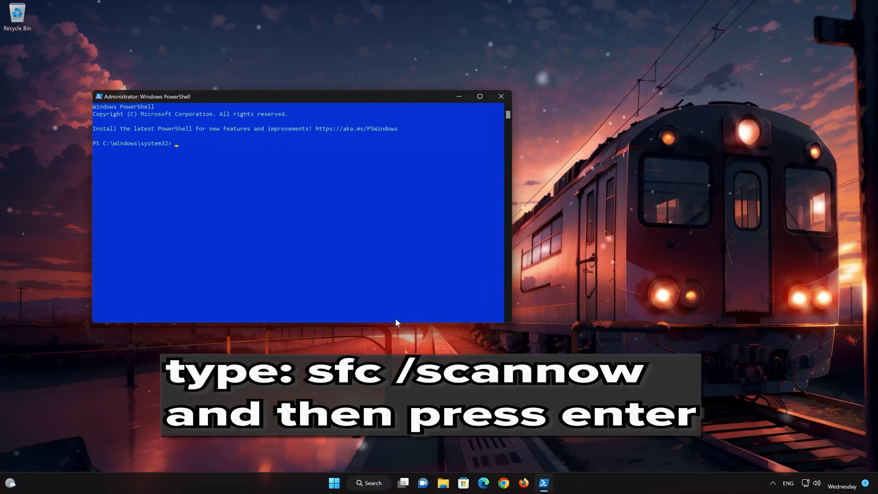
# Run sfc /scannow until verification reaches 100%, then exit PowerShell
pyautogui.write('sfc')
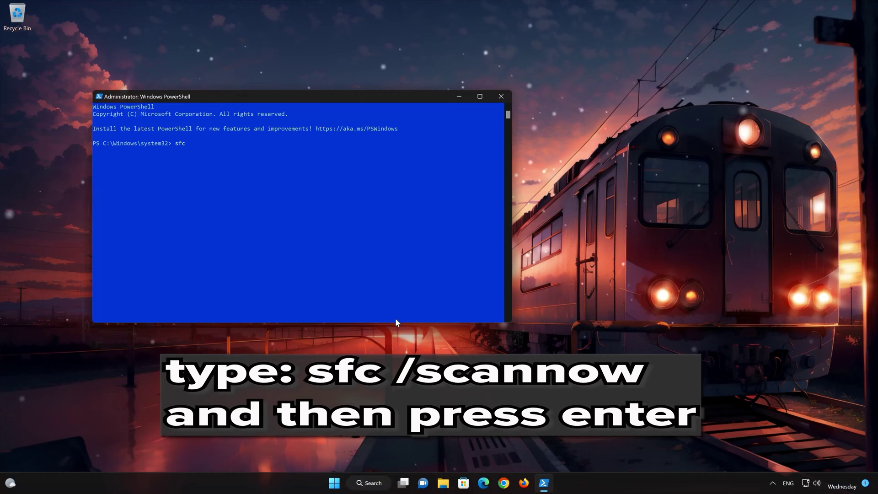
pyautogui.write(' /scannow')
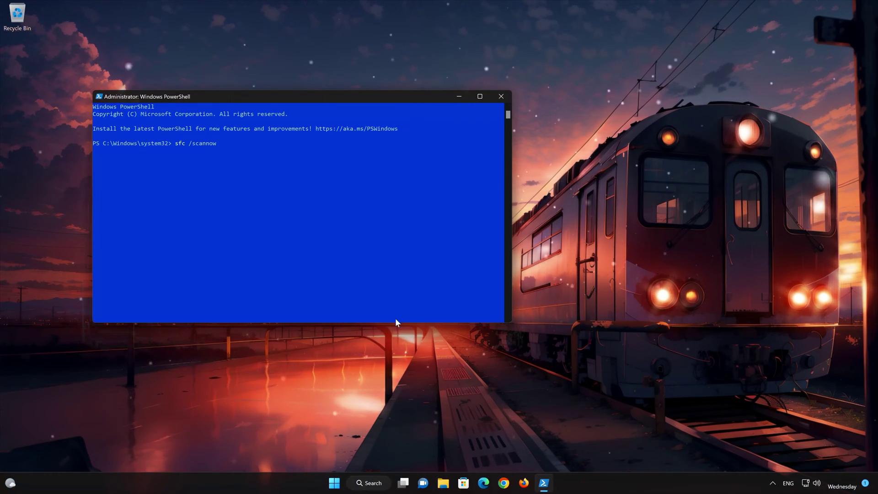
pyautogui.press('Return')
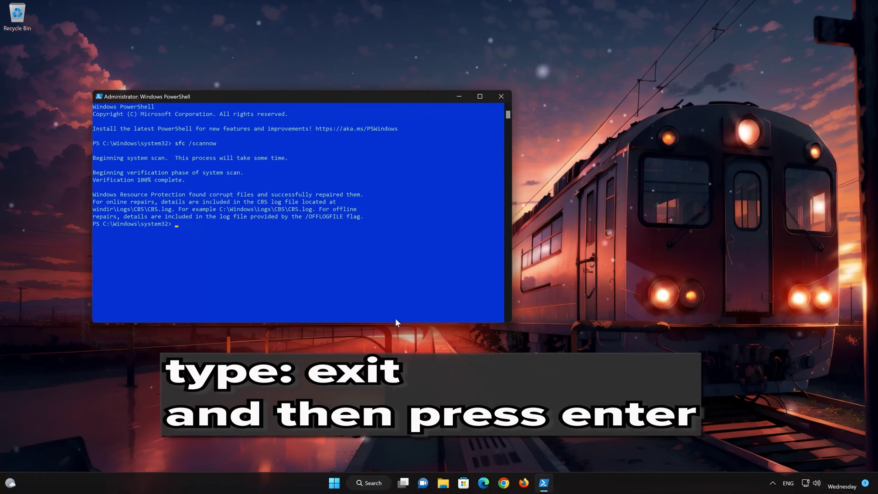
pyautogui.write('exit')
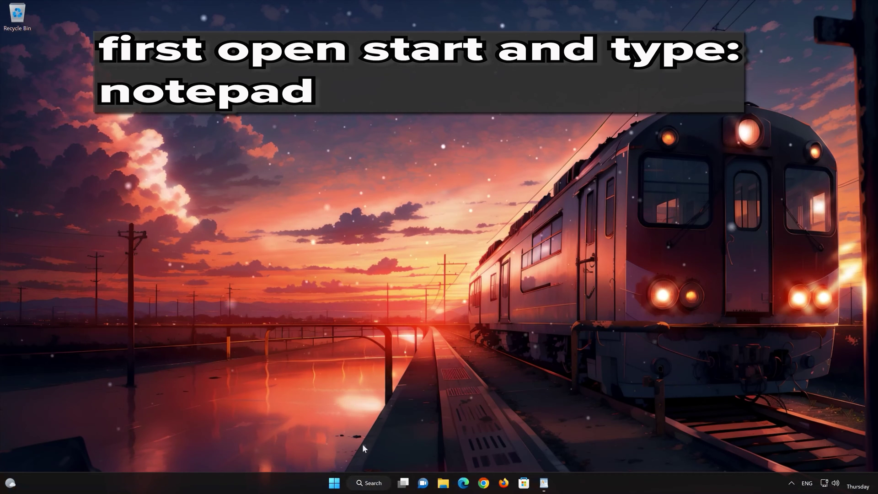
# Open a blank Notepad window from Start search
pyautogui.click(334, 483)
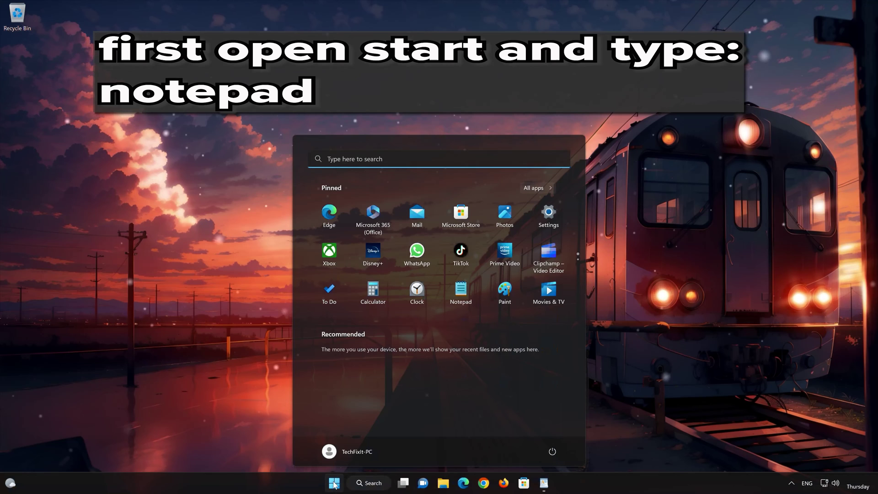
pyautogui.write('no')
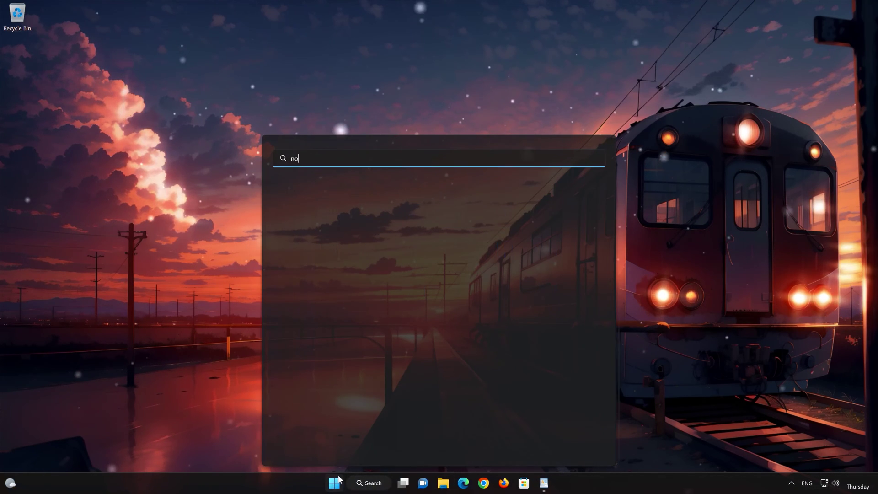
pyautogui.write('tepad')
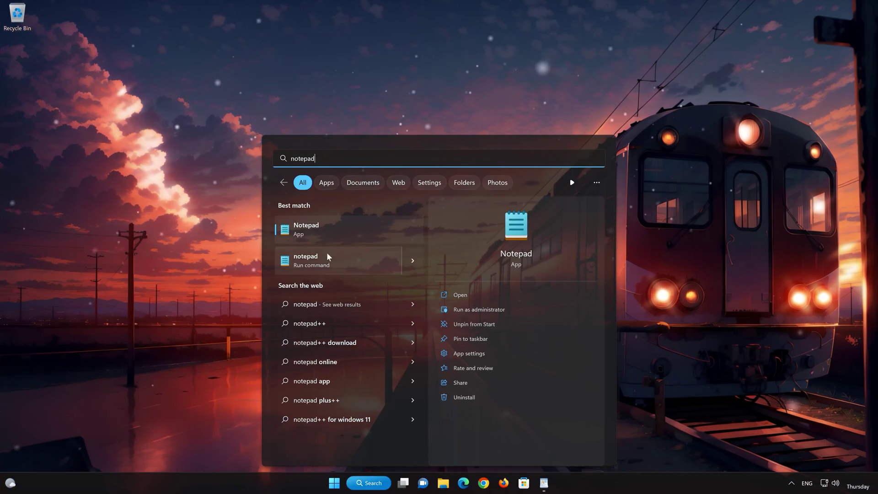
pyautogui.click(348, 228)
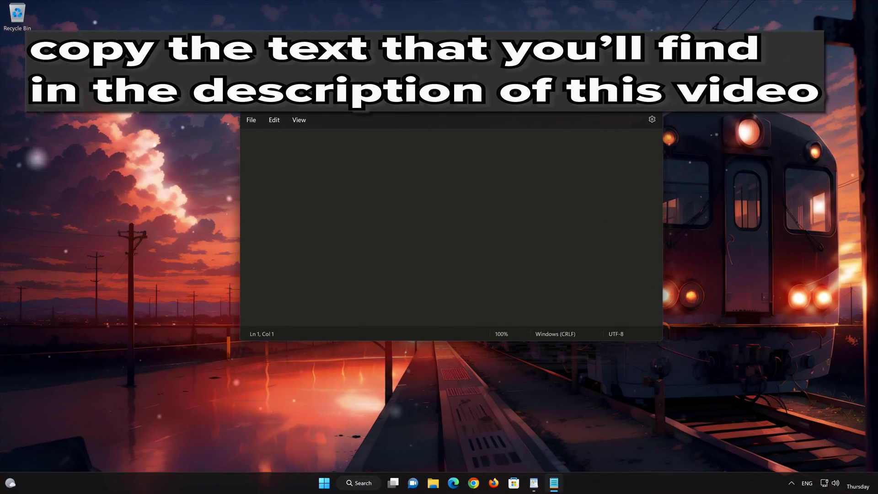
# Select and copy all the net, regsvr32 and netsh commands in the WordPad document
pyautogui.click(534, 483)
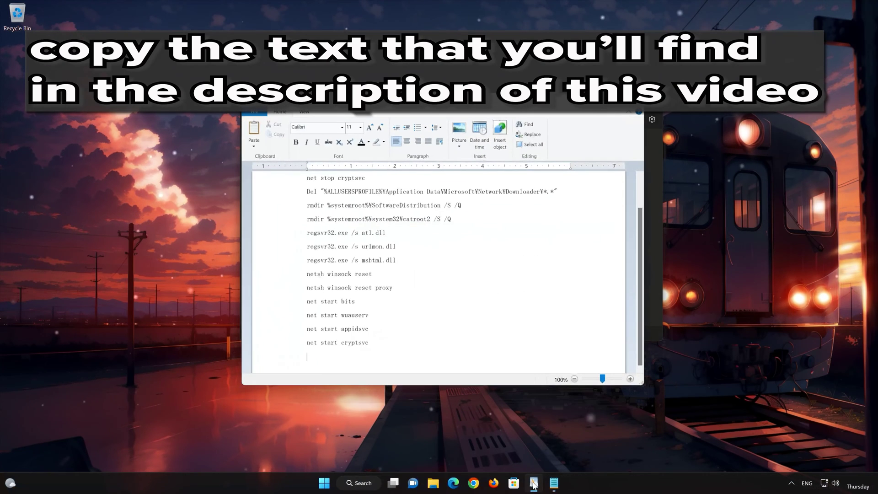
pyautogui.hotkey('ctrl', 'shift', 'Home')
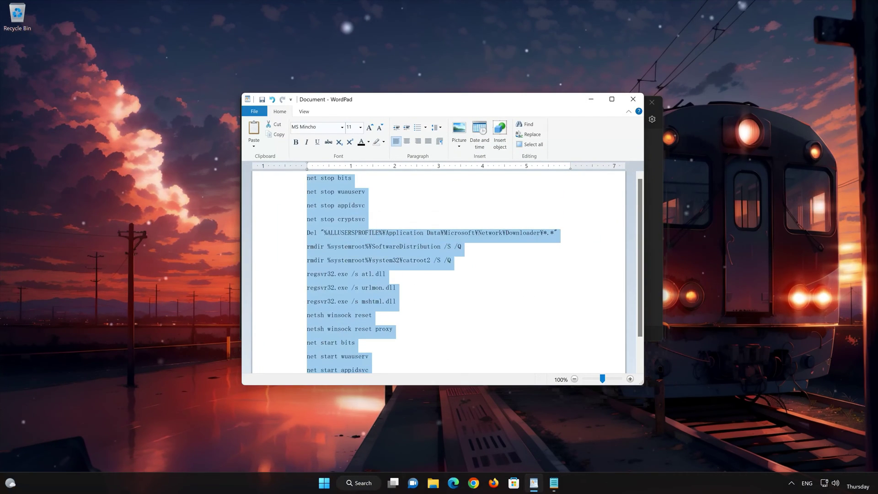
pyautogui.rightClick(315, 189)
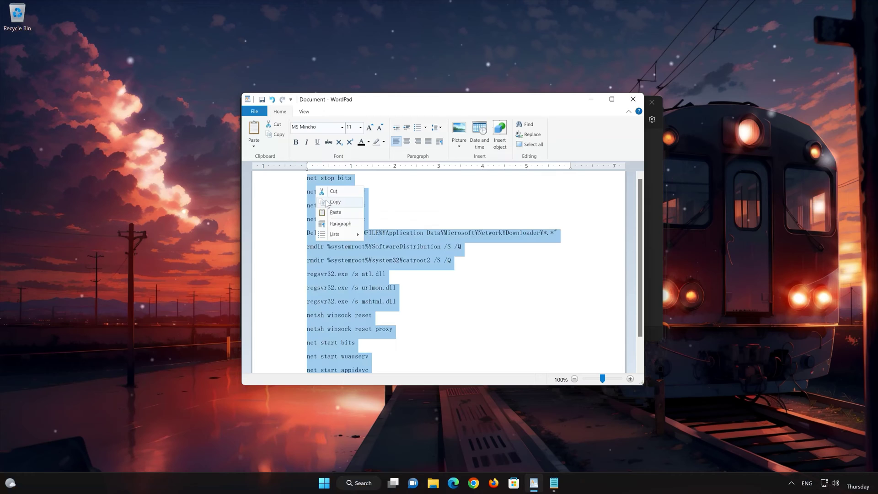
pyautogui.click(330, 201)
# Paste the copied command list into the empty Notepad window
pyautogui.click(593, 100)
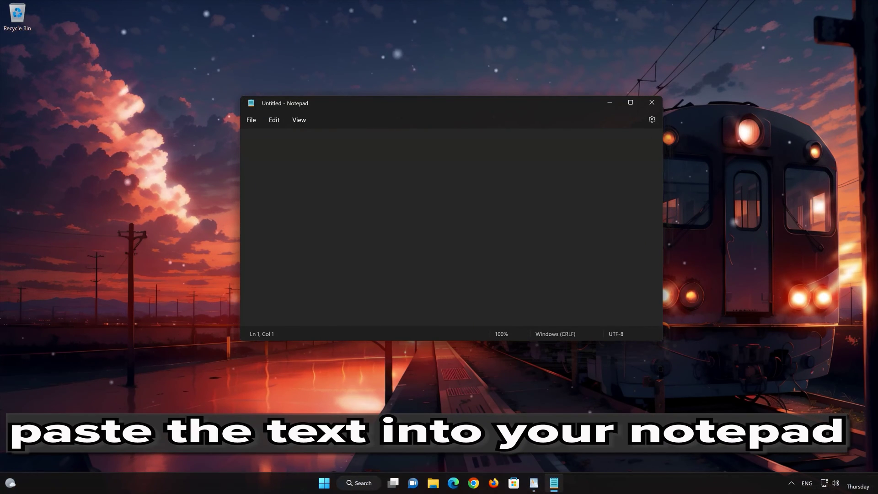
pyautogui.rightClick(280, 153)
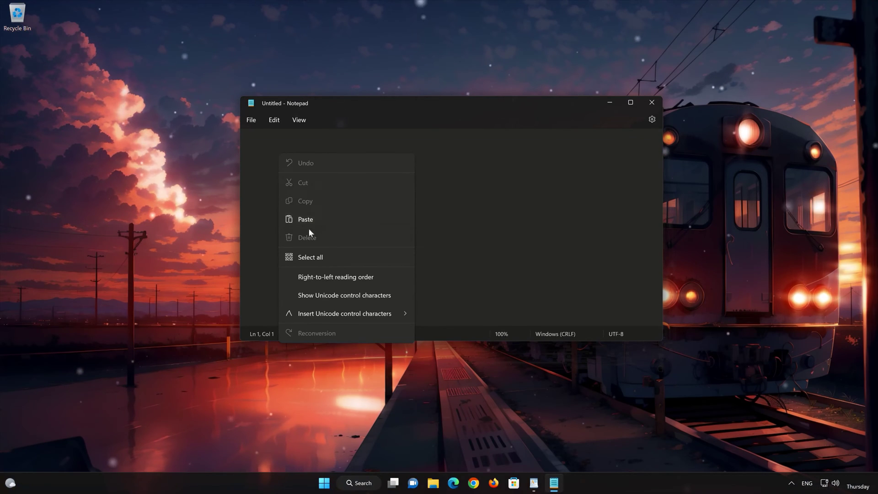
pyautogui.click(324, 218)
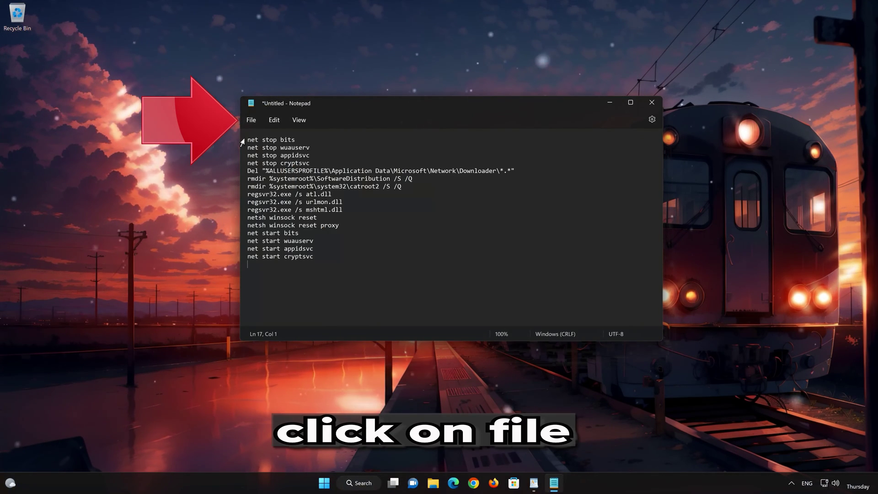
# Save the script to the Desktop as FIX.BAT with file type All files
pyautogui.click(251, 121)
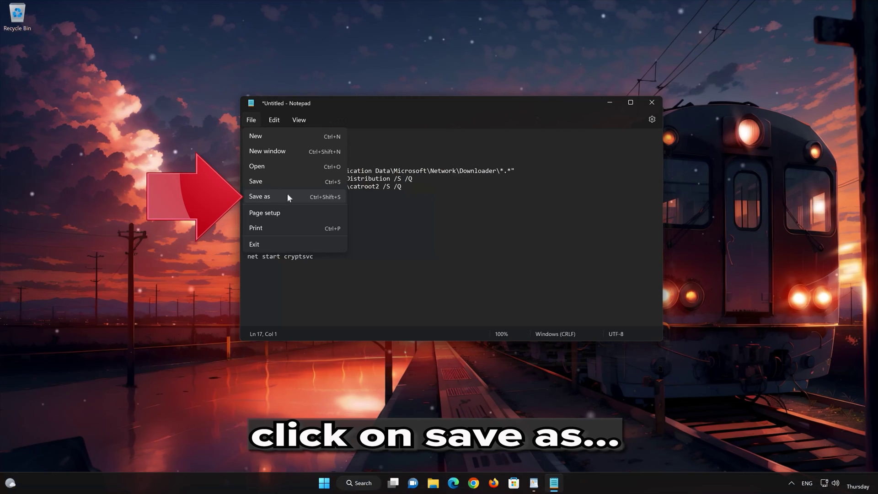
pyautogui.click(285, 197)
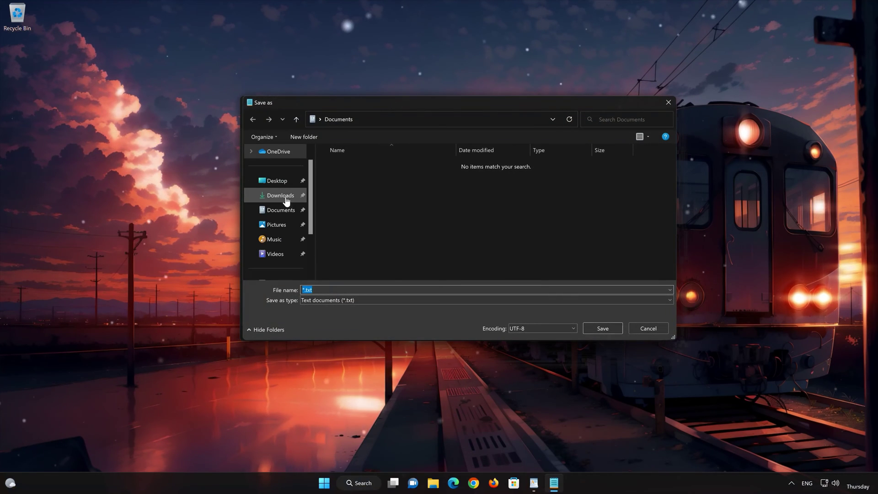
pyautogui.click(317, 300)
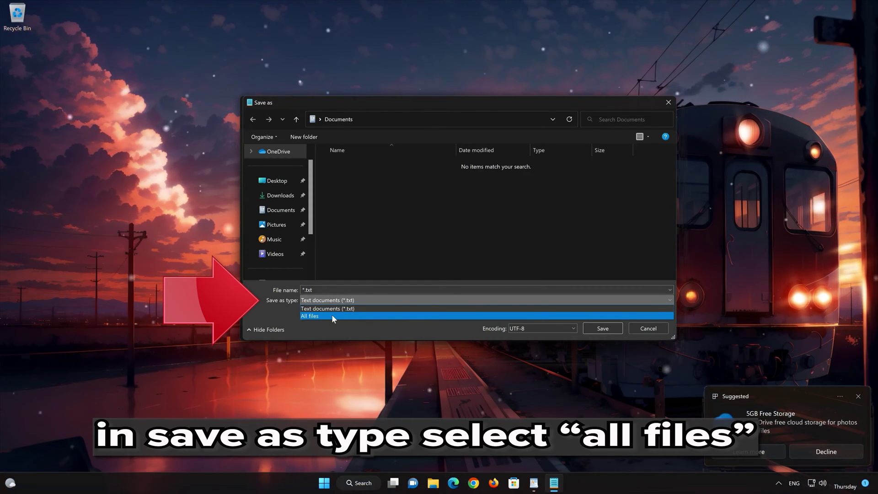
pyautogui.click(327, 315)
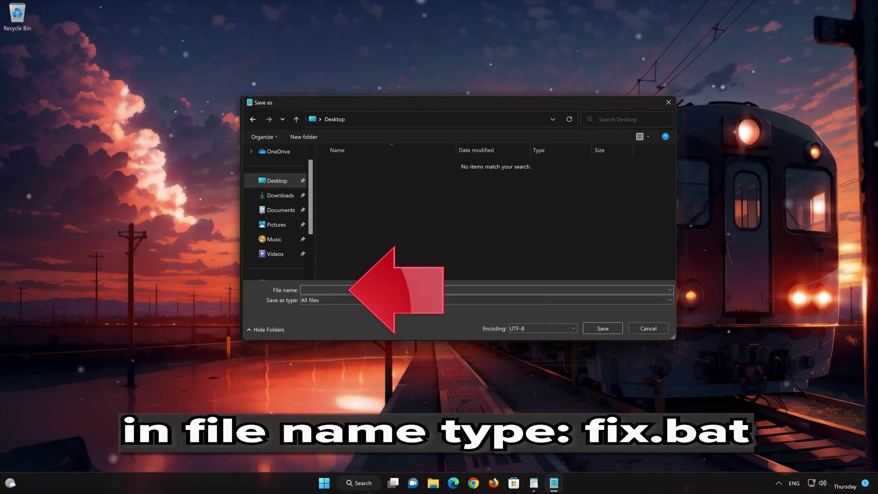
pyautogui.write('FI')
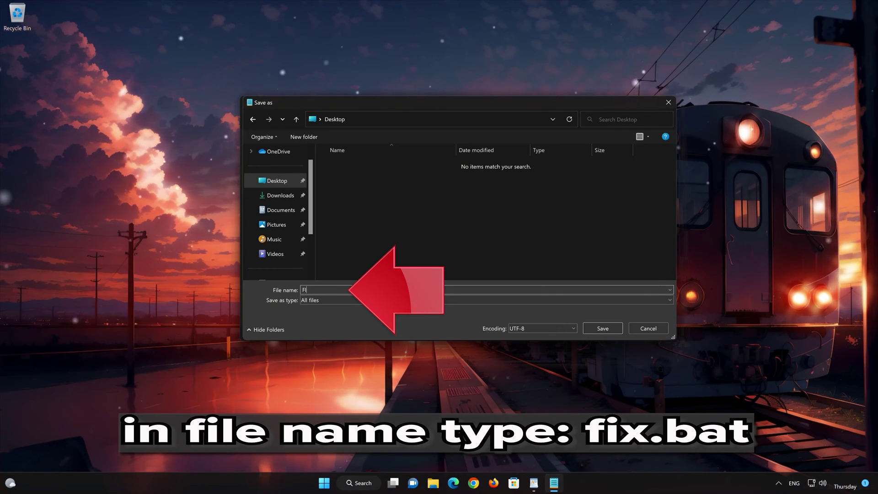
pyautogui.write('XBA')
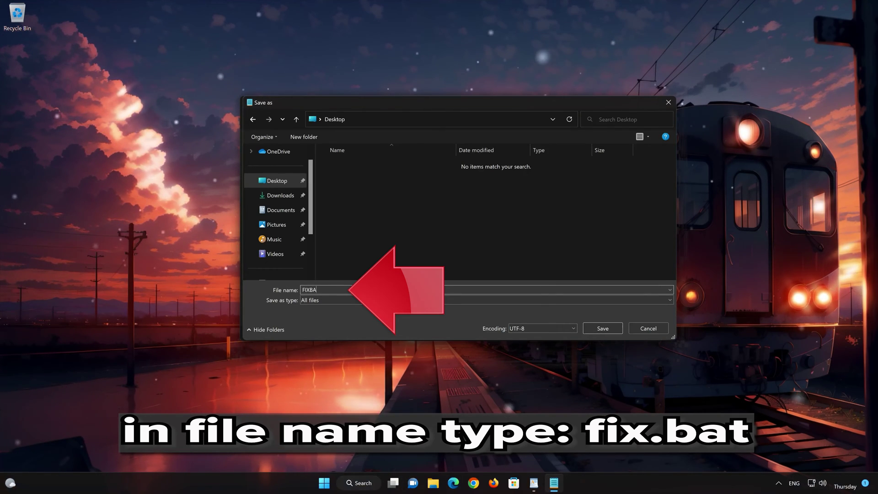
pyautogui.write('T.')
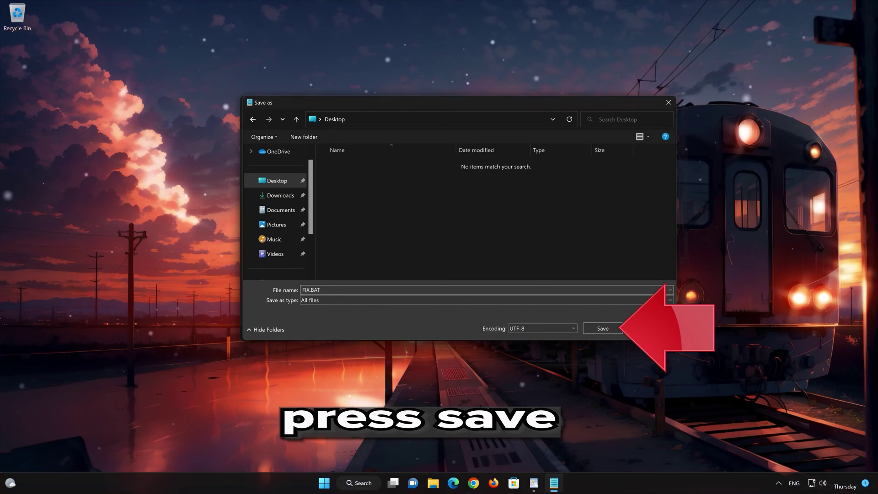
pyautogui.click(604, 330)
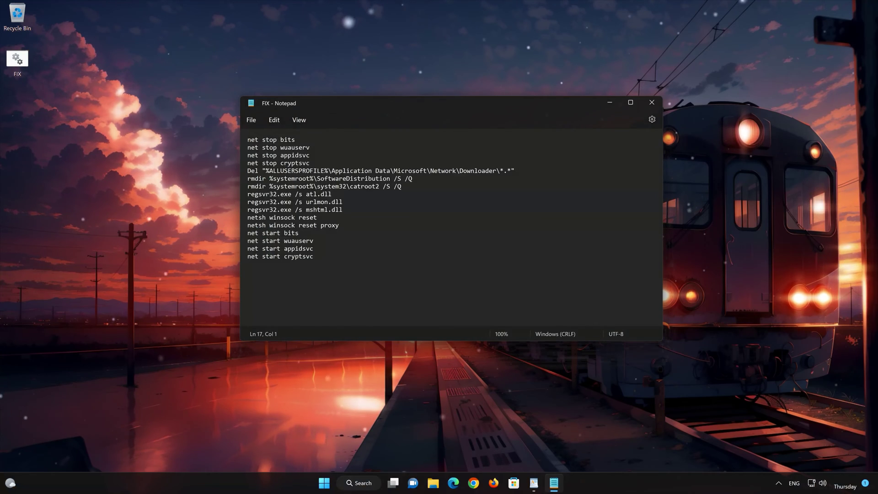
# Close Notepad and run FIX.BAT from the Desktop as administrator
pyautogui.click(649, 104)
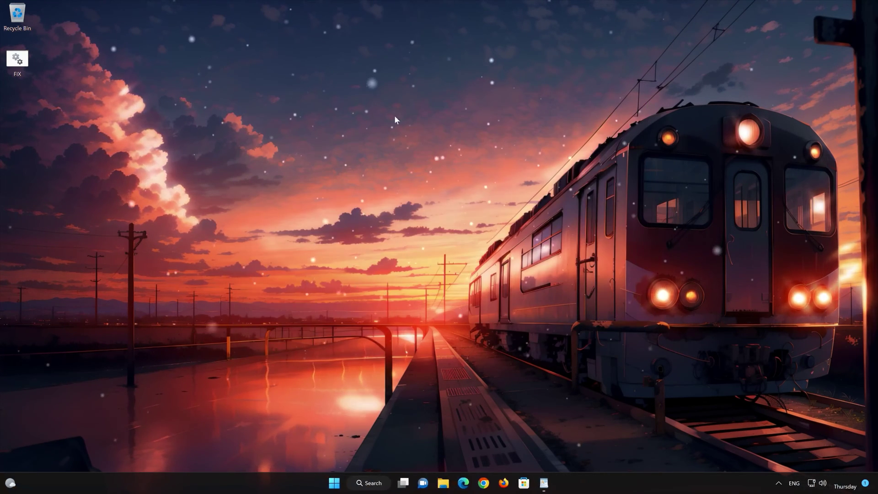
pyautogui.rightClick(20, 67)
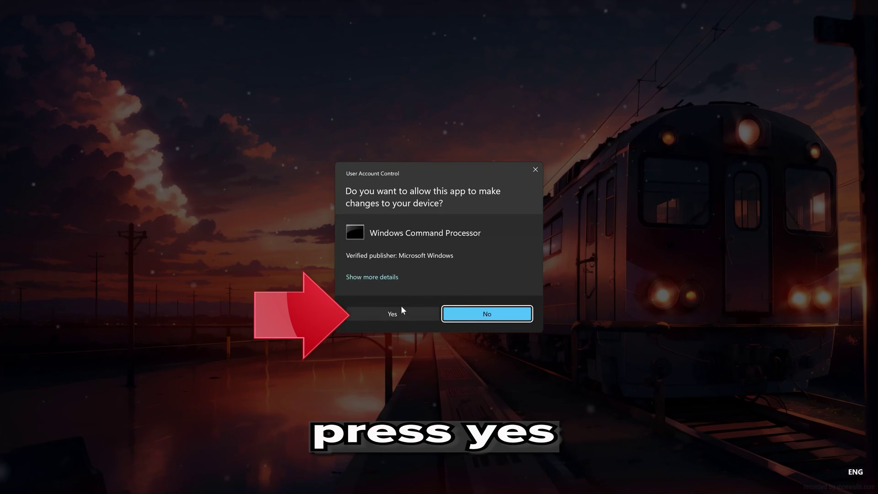
pyautogui.click(396, 315)
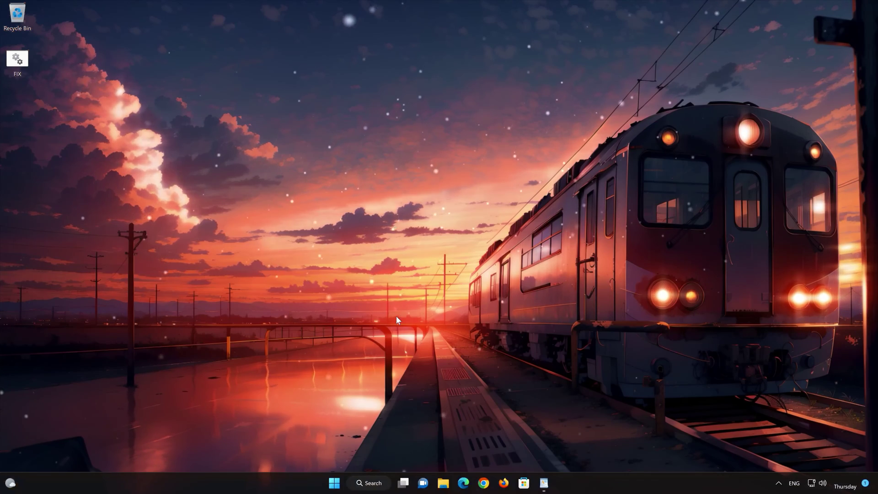
pyautogui.hotkey('ctrl', 'v')
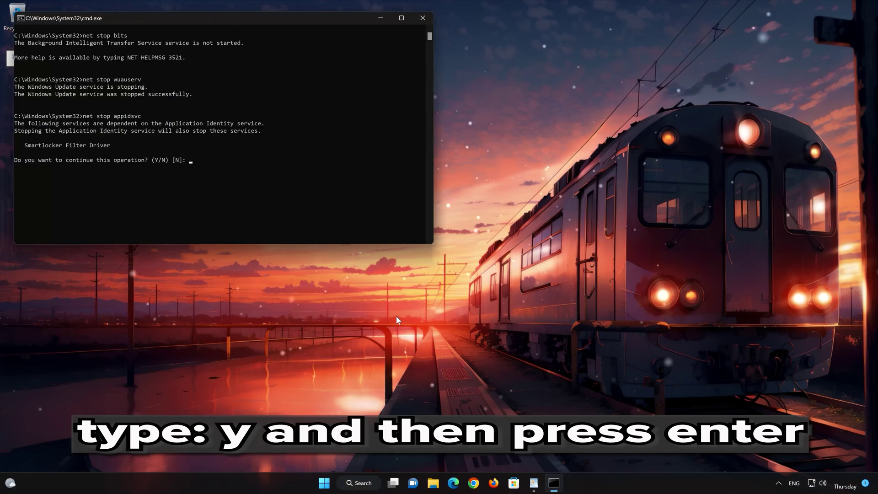
# Answer Y to stopping Application Identity and to deleting the Downloader files
pyautogui.write('Y')
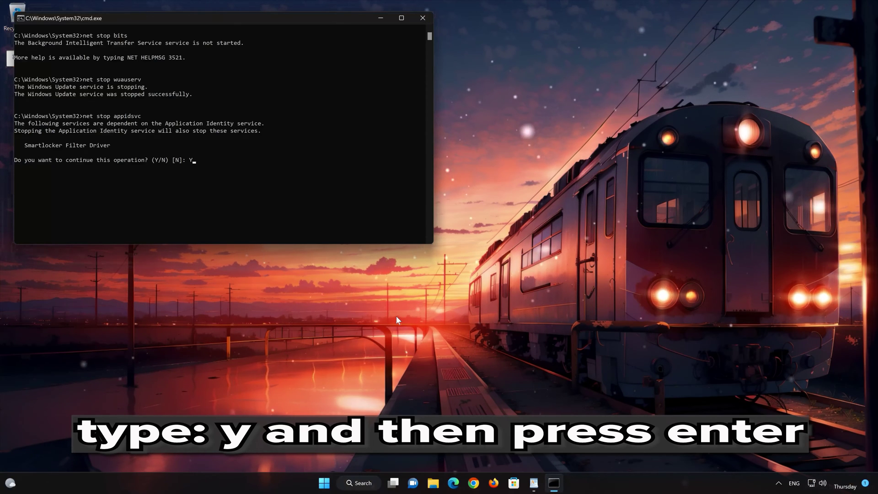
pyautogui.press('Return')
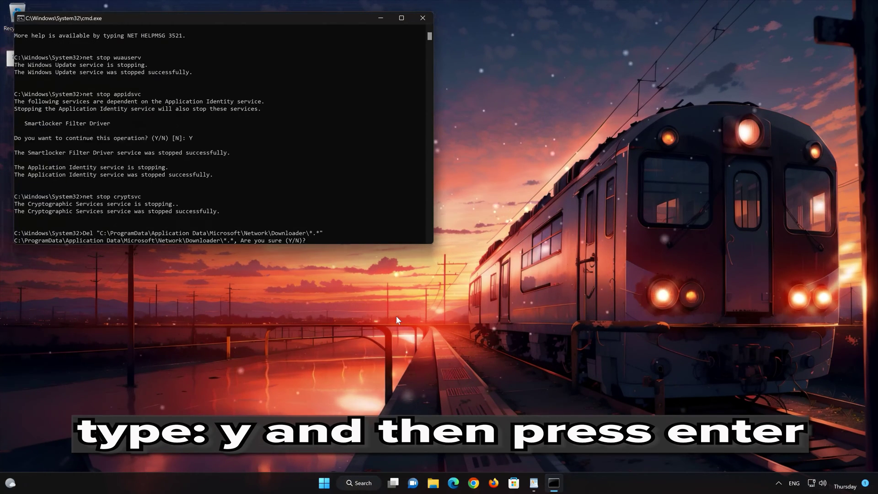
pyautogui.write('Y')
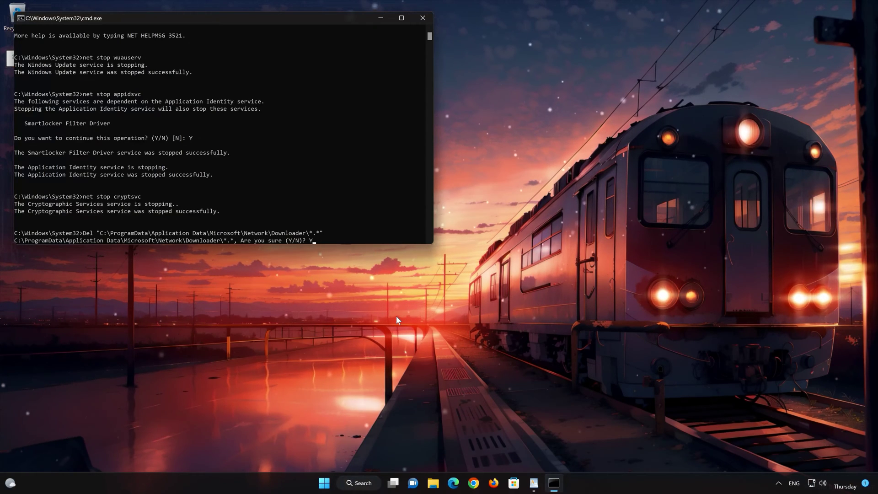
pyautogui.press('Return')
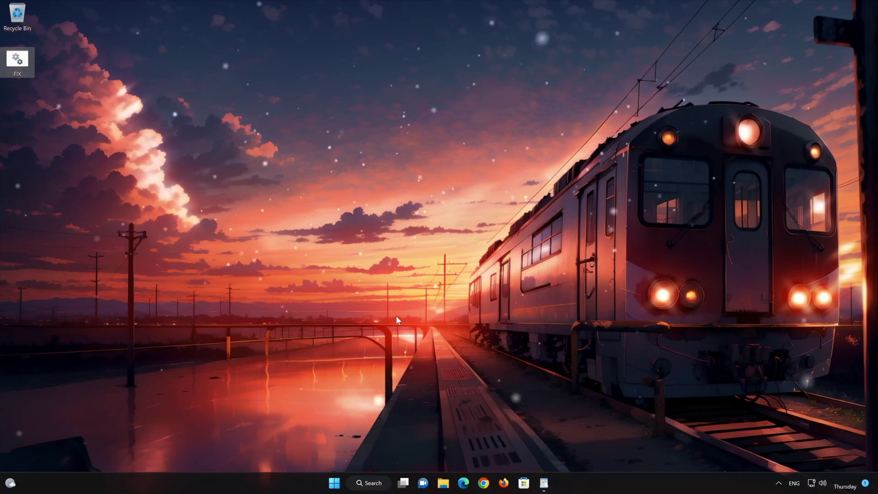
# Close the WordPad document with Don't Save, then Restart from the Start menu power button
pyautogui.click(545, 480)
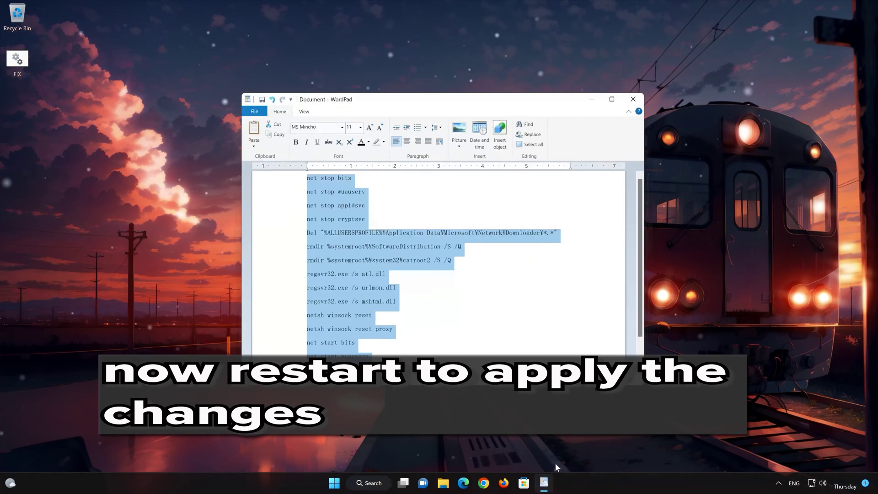
pyautogui.click(633, 99)
pyautogui.click(456, 246)
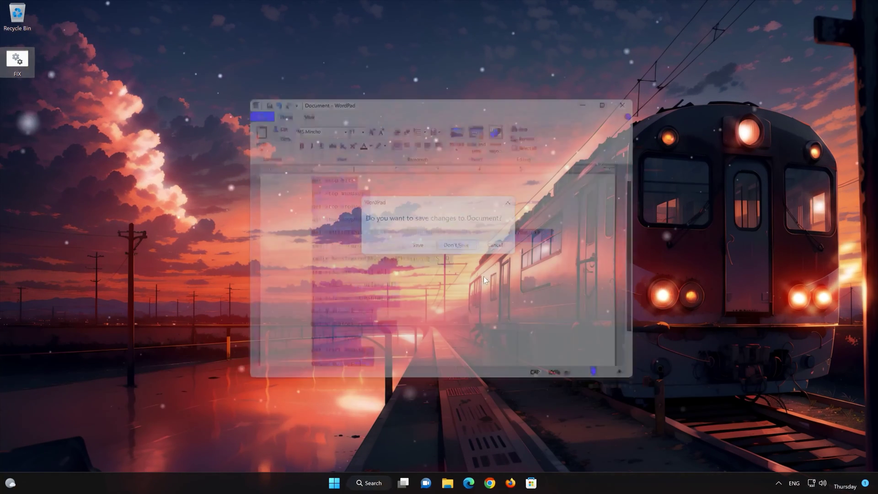
pyautogui.press('super')
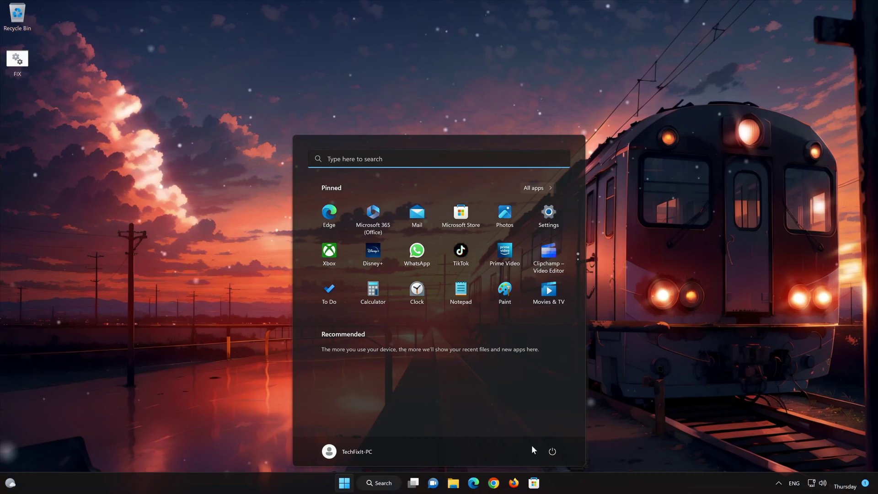
pyautogui.click(552, 451)
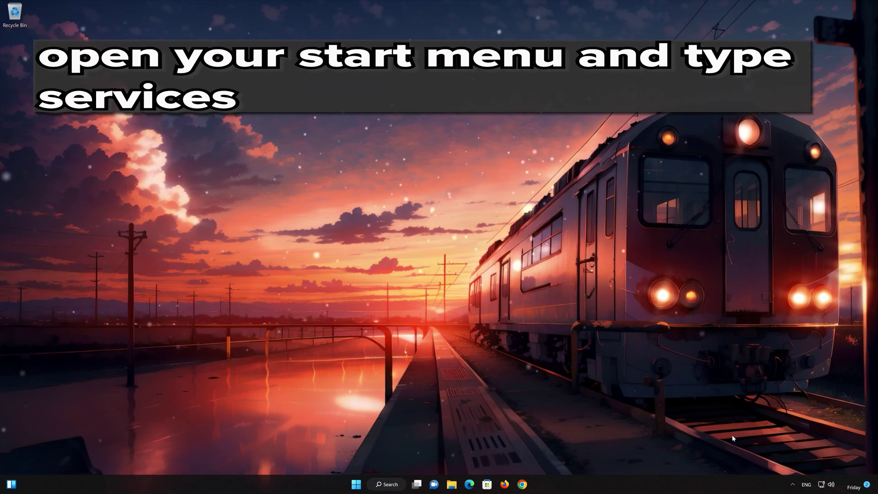
# Launch the Services console from Start search
pyautogui.click(358, 485)
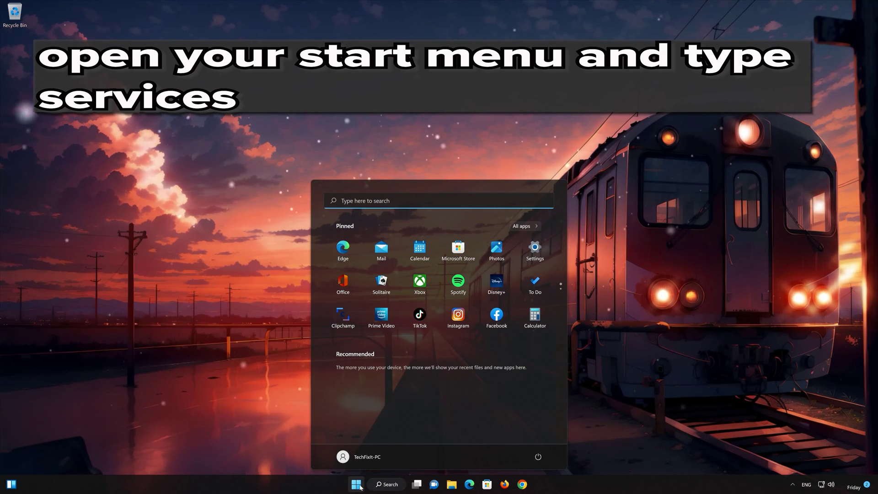
pyautogui.write('services')
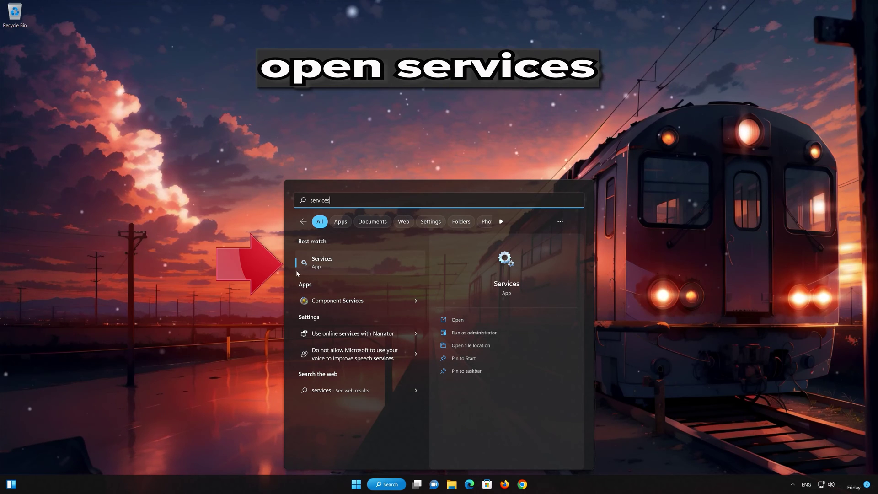
pyautogui.click(373, 271)
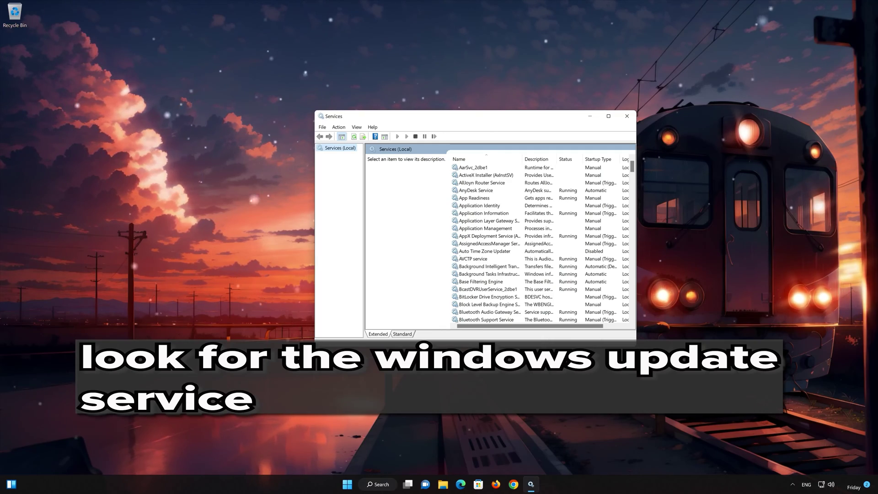
# Scroll down to the disabled Windows Update service, select it and show its context menu
pyautogui.click(475, 258)
pyautogui.scroll(-11, 475, 260)
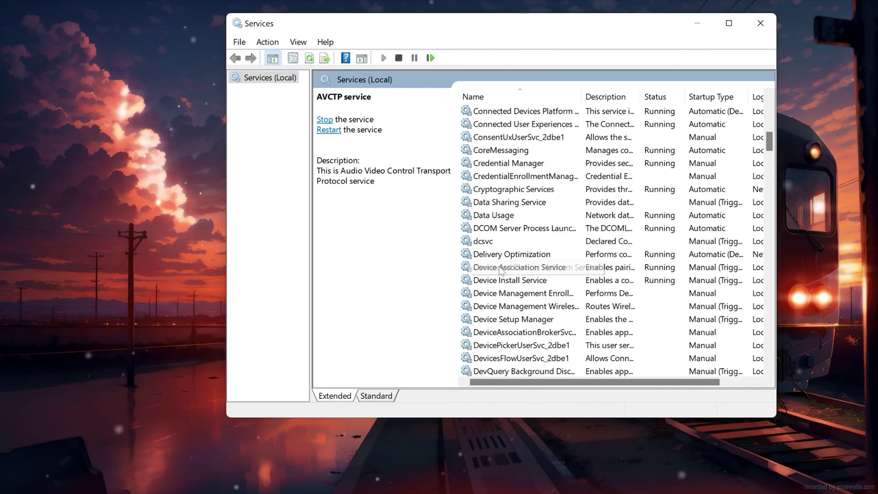
pyautogui.scroll(-4, 501, 270)
pyautogui.scroll(-20, 501, 271)
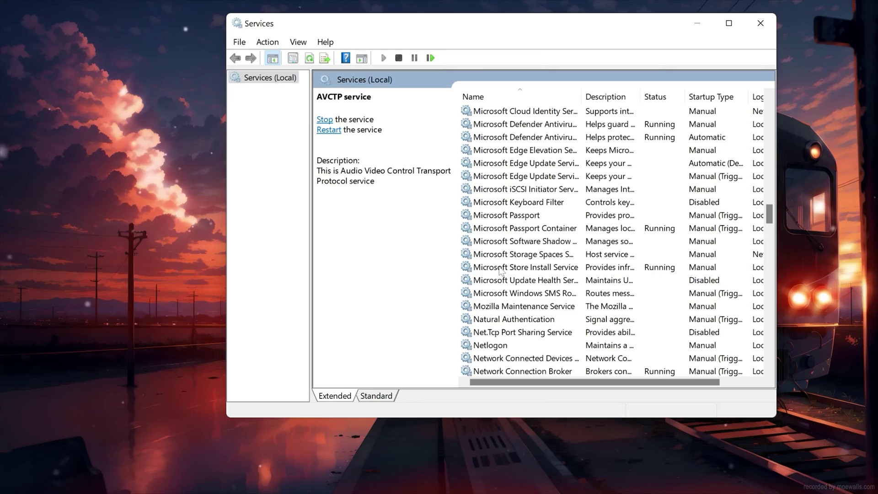
pyautogui.scroll(-20, 500, 271)
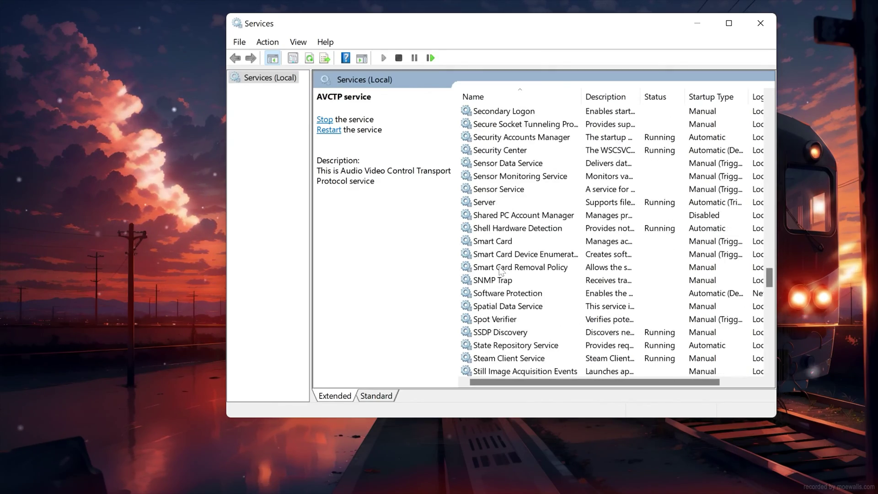
pyautogui.scroll(-10, 500, 270)
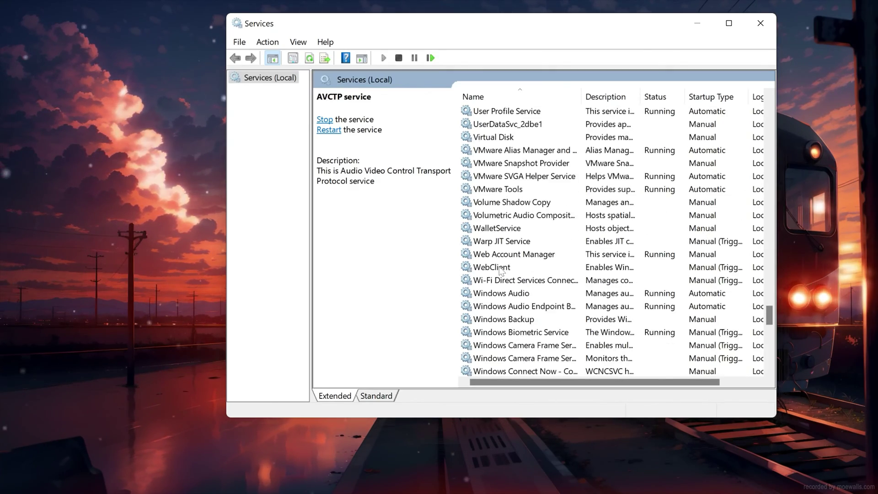
pyautogui.scroll(-5, 501, 271)
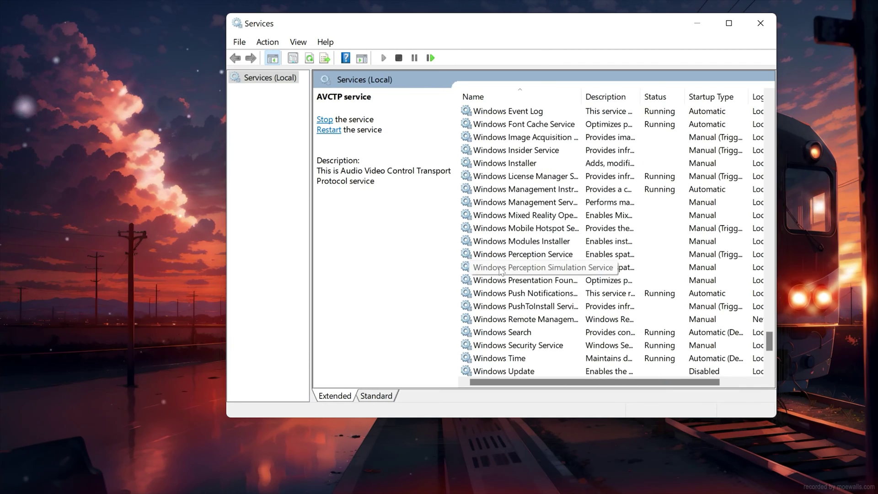
pyautogui.click(504, 330)
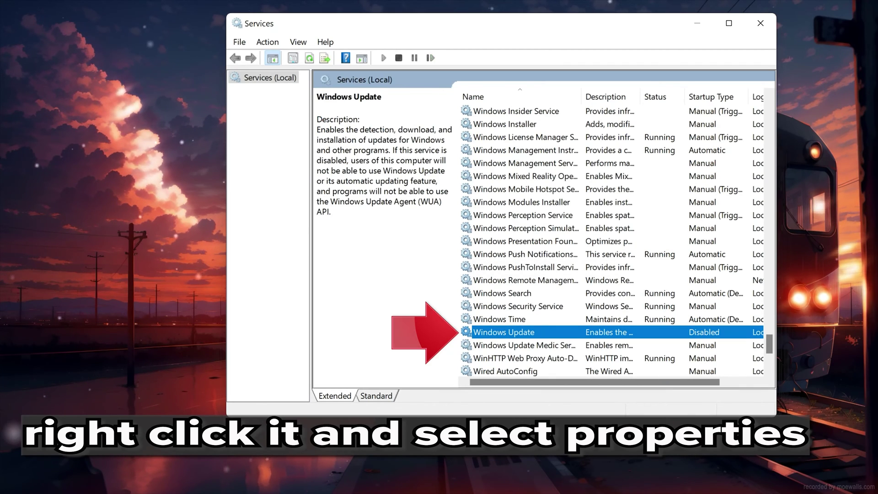
pyautogui.rightClick(536, 335)
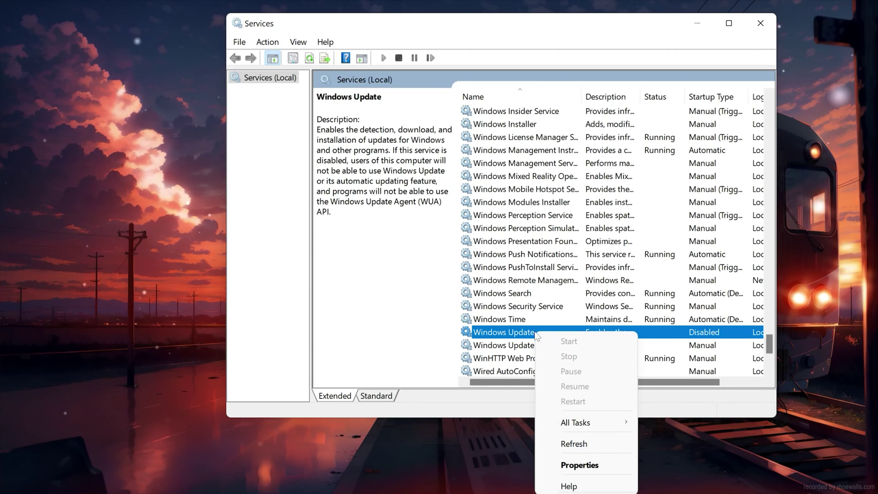
# In Windows Update Properties, change Startup type from Disabled to Automatic and apply
pyautogui.click(602, 465)
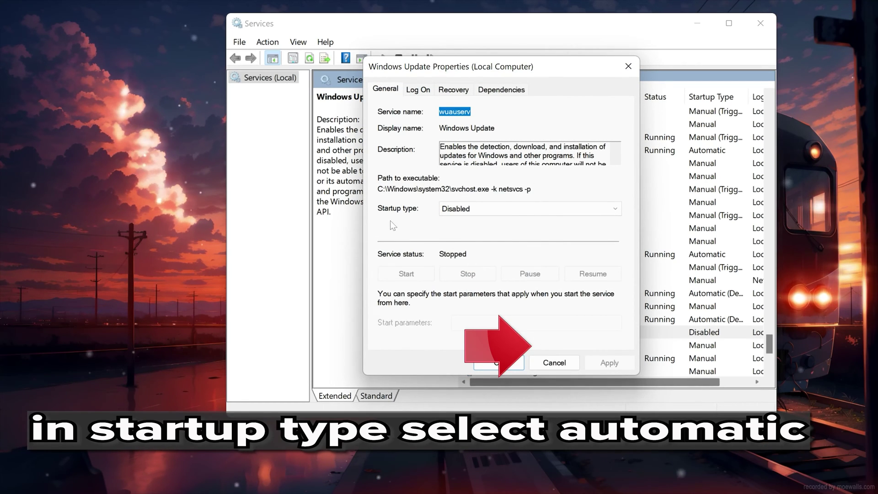
pyautogui.click(490, 211)
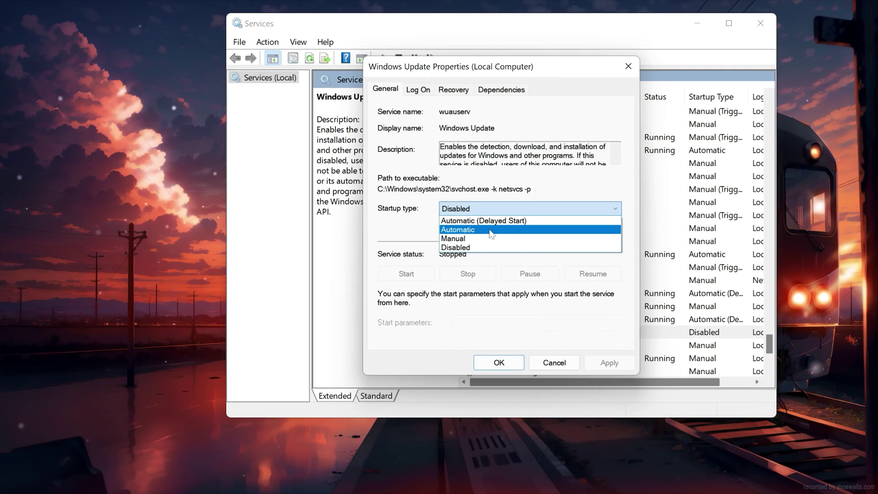
pyautogui.click(501, 230)
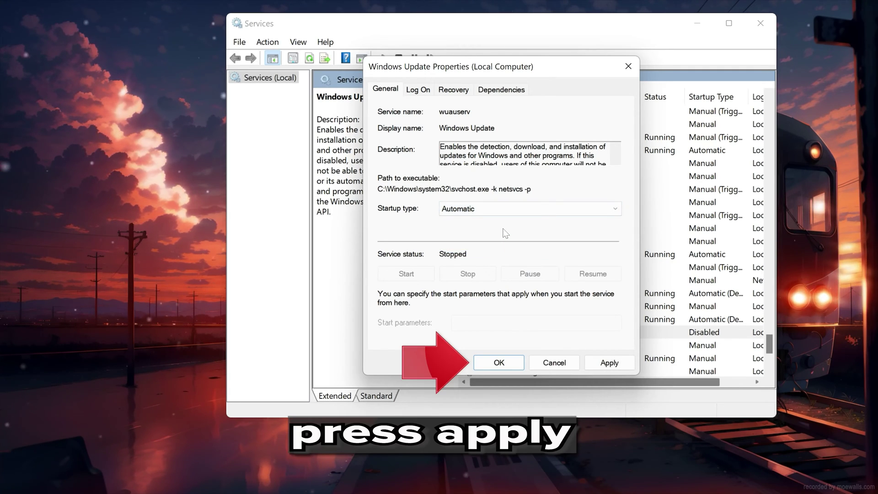
pyautogui.click(605, 362)
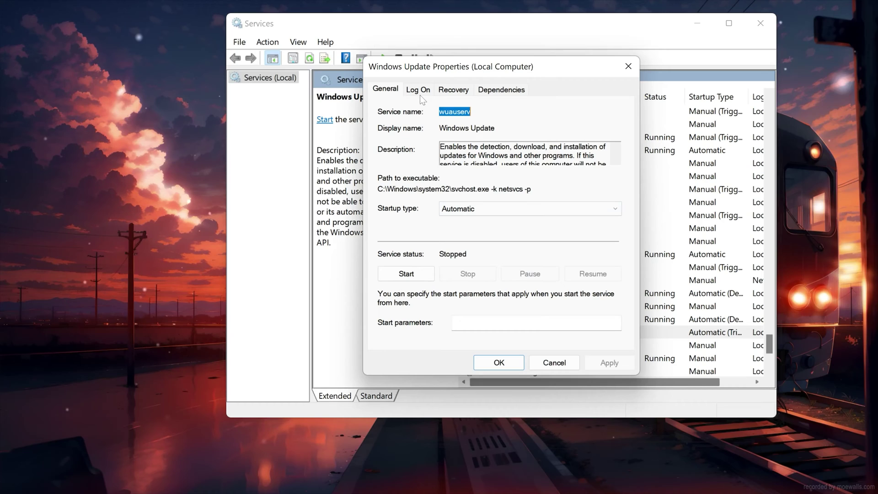
# On the Recovery tab, set Second failure to Restart the Service, apply, and click OK
pyautogui.click(464, 94)
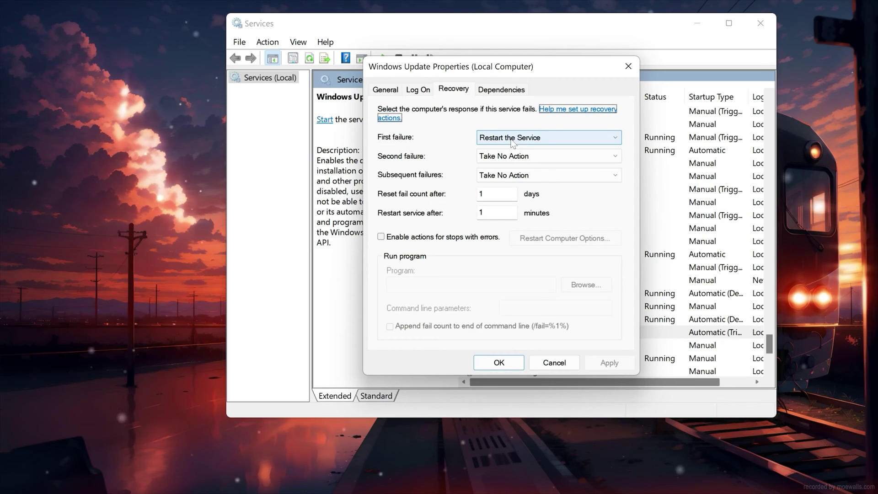
pyautogui.click(494, 158)
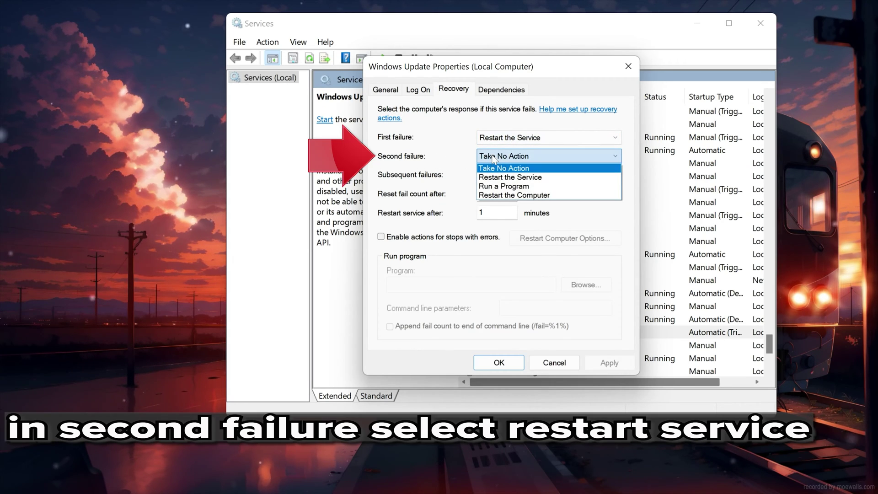
pyautogui.click(508, 177)
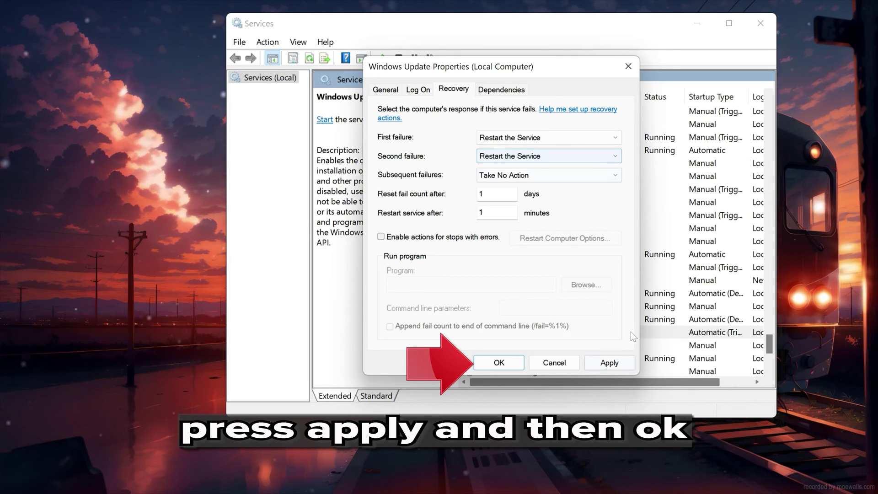
pyautogui.click(604, 363)
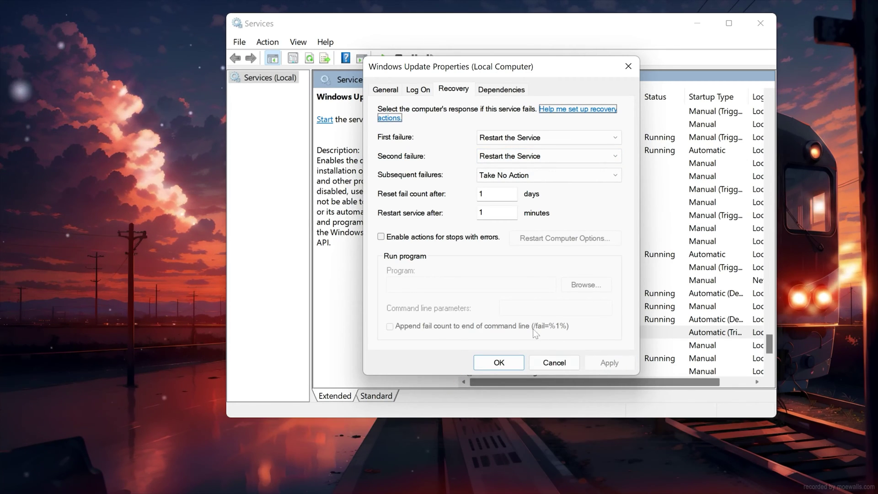
pyautogui.click(500, 363)
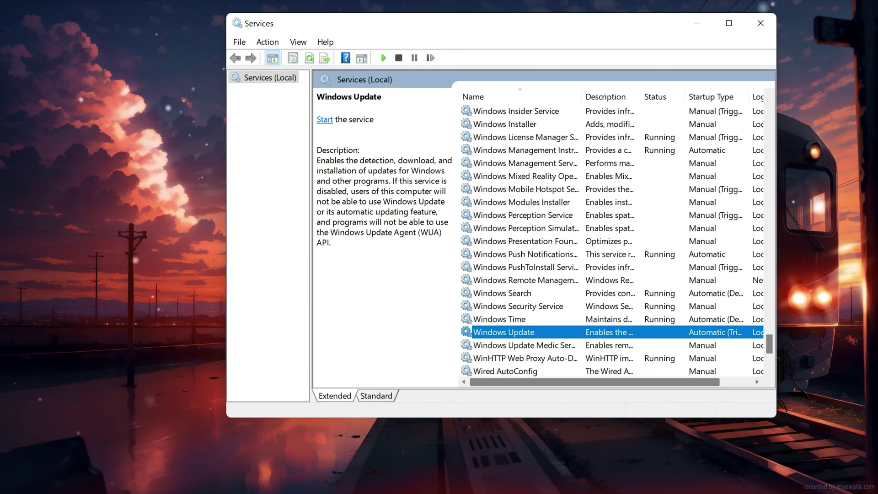
# Start Windows Update using the Start link in the Services description pane
pyautogui.click(324, 121)
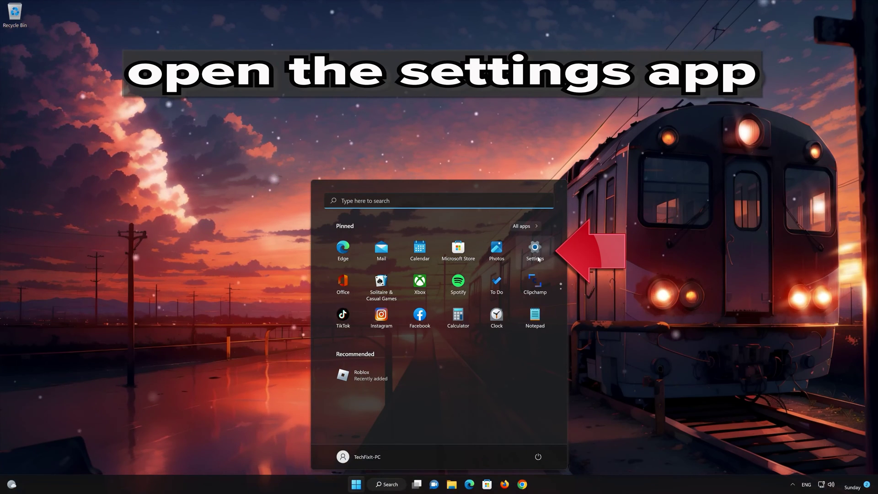
# Open Settings and go to System › Troubleshoot › Other troubleshooters
pyautogui.click(538, 259)
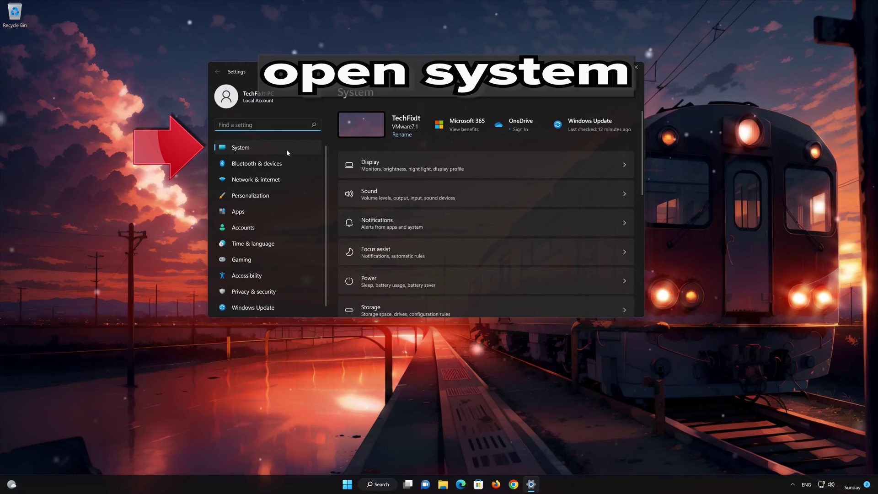
pyautogui.scroll(-3, 403, 195)
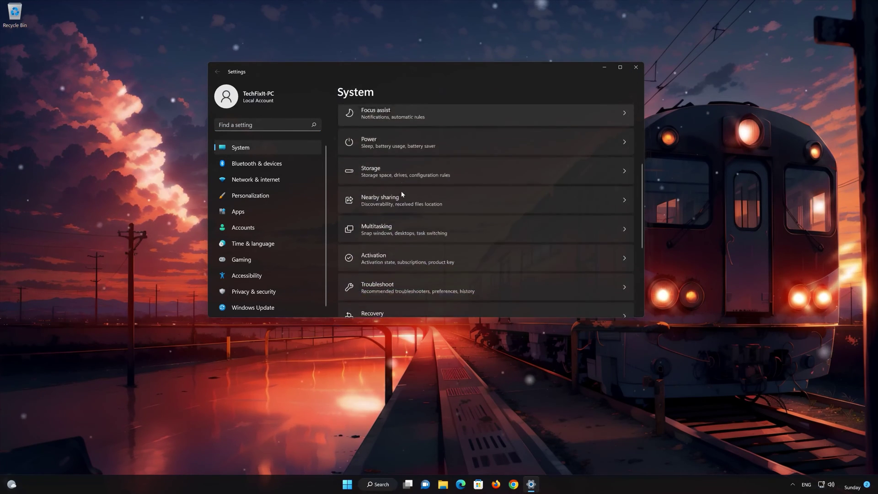
pyautogui.scroll(-3, 402, 194)
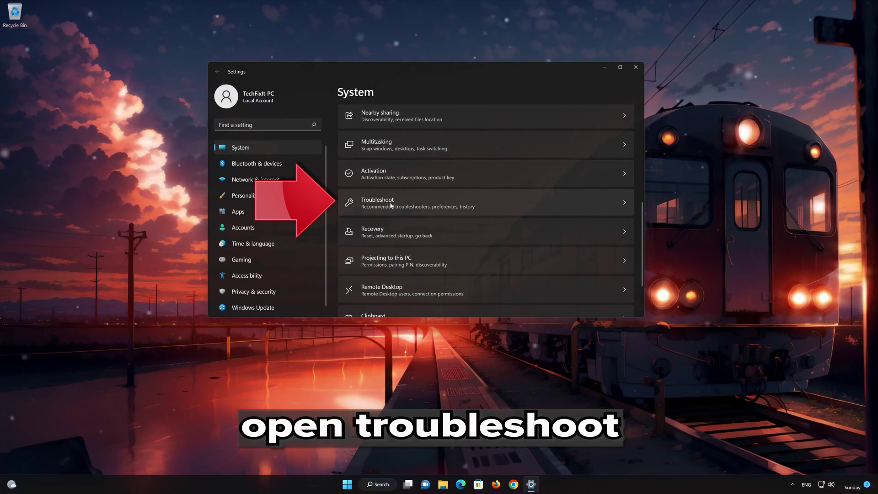
pyautogui.click(456, 203)
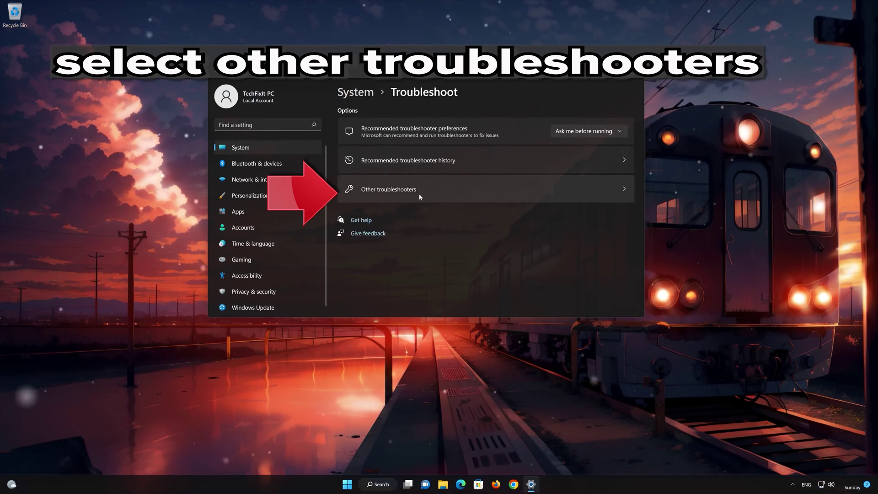
pyautogui.click(460, 195)
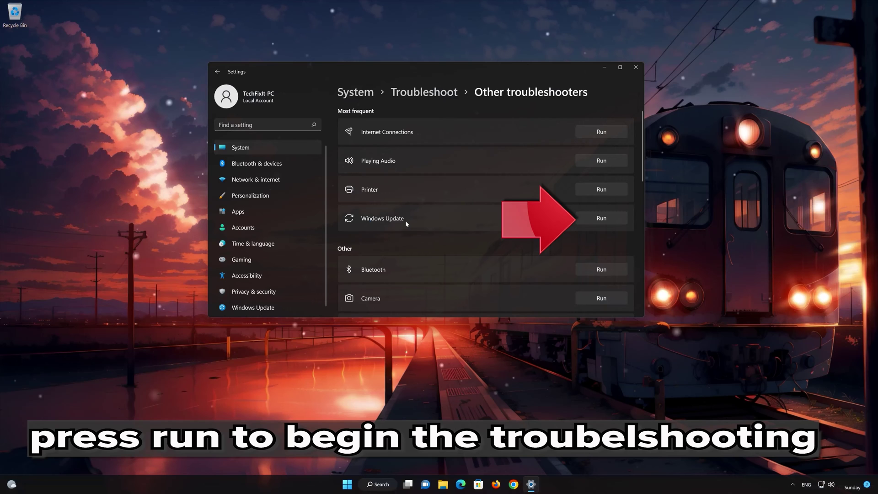
# Run the Windows Update troubleshooter under Most frequent and let it finish
pyautogui.click(607, 219)
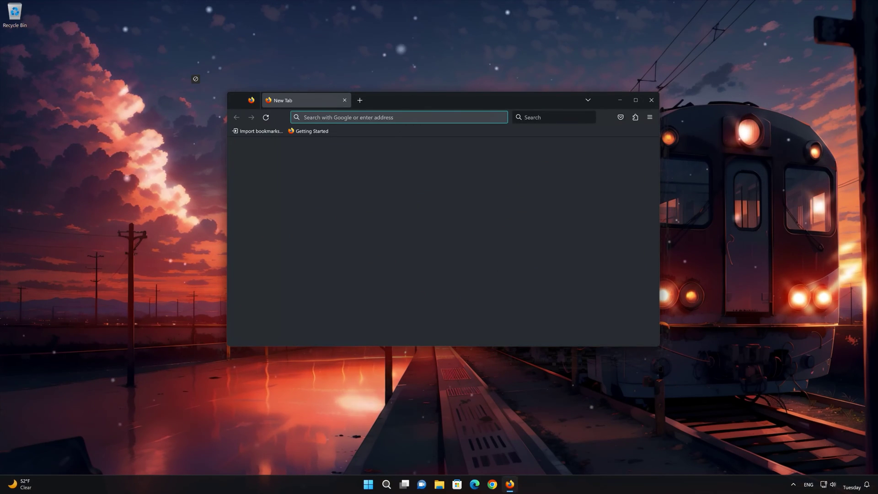
# Paste the Windows 11 download page address into Firefox and load Microsoft's Download Windows 11 page
pyautogui.rightClick(395, 117)
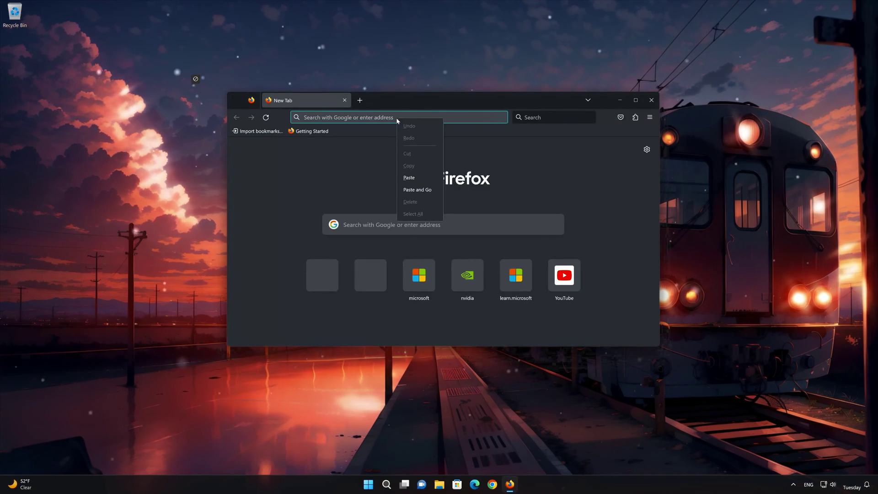
pyautogui.click(413, 177)
pyautogui.press('Return')
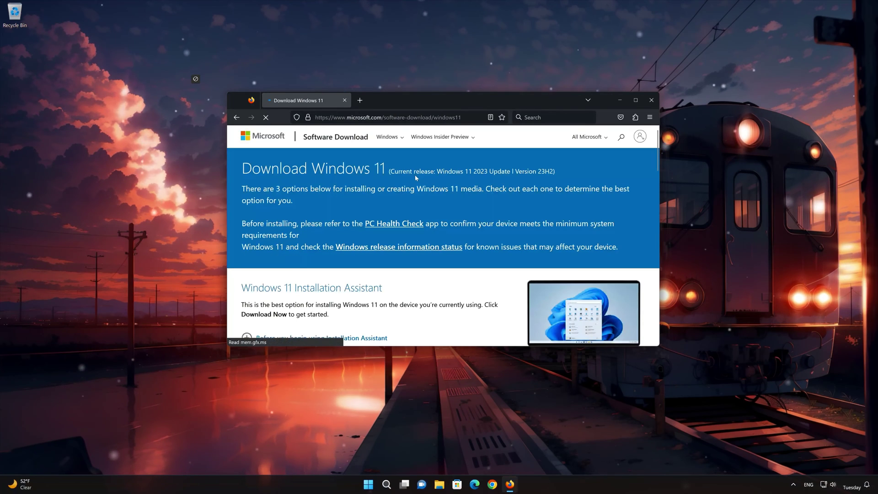
# Download mediacreationtool.exe from Create Windows 11 Installation Media, then close Firefox
pyautogui.scroll(-3, 418, 185)
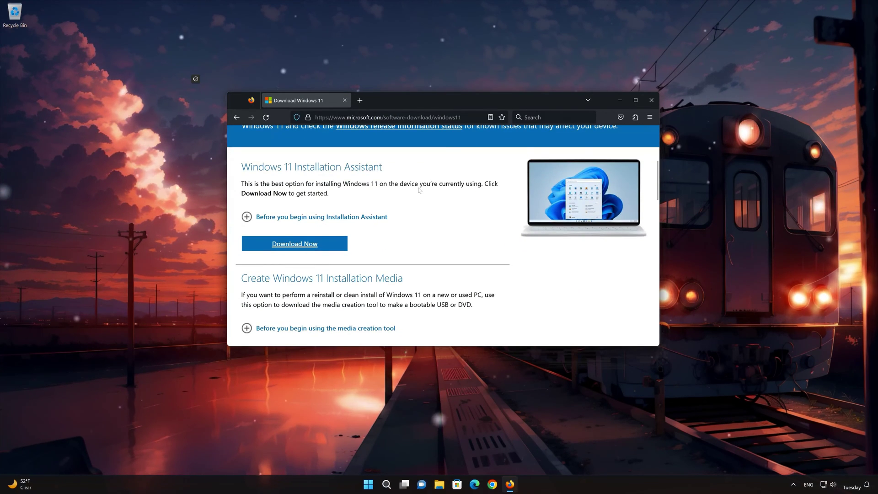
pyautogui.scroll(-2, 419, 189)
pyautogui.scroll(-2, 419, 190)
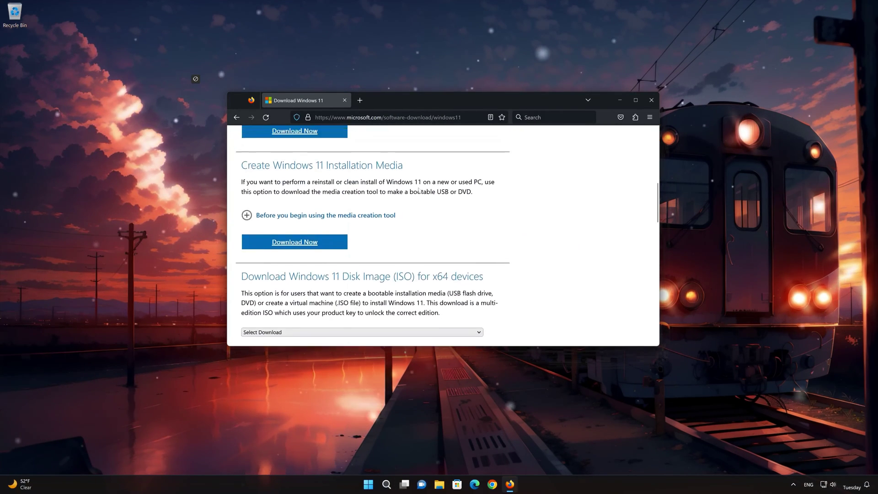
pyautogui.scroll(1, 419, 190)
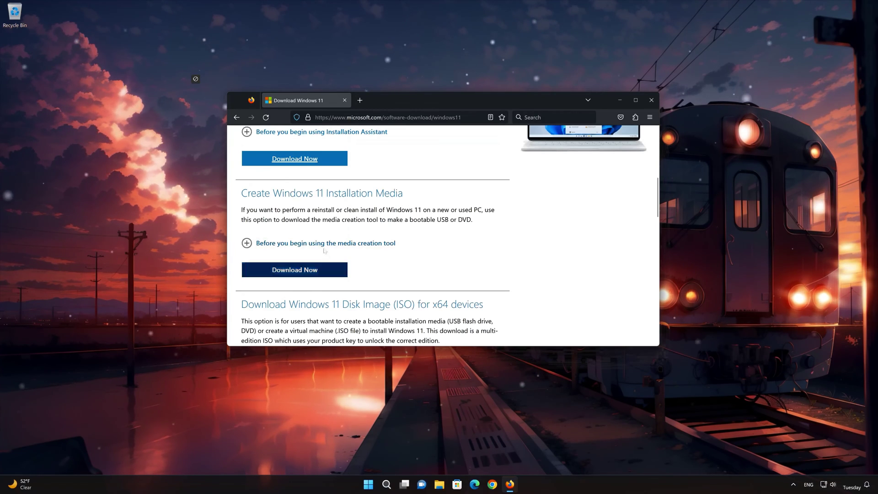
pyautogui.click(300, 274)
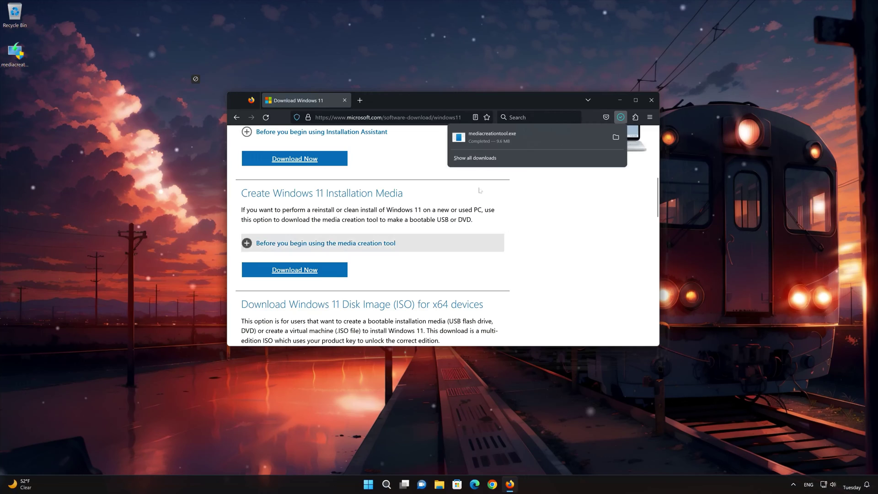
pyautogui.click(651, 100)
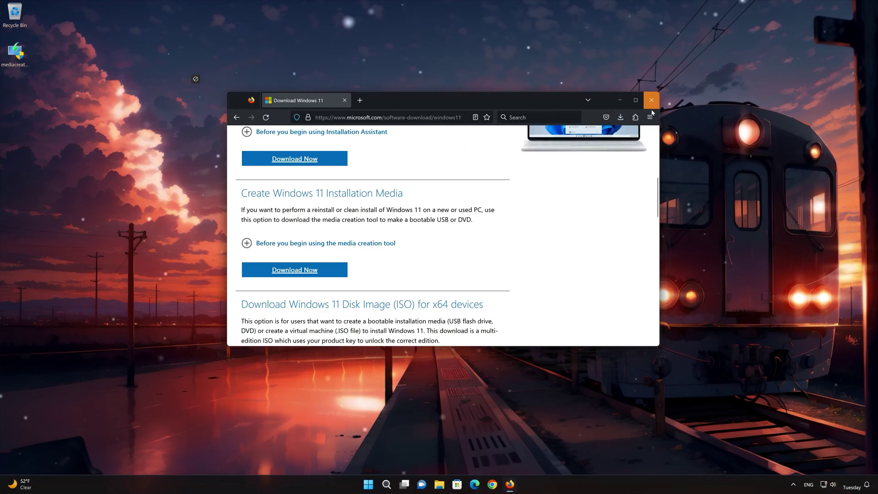
pyautogui.click(651, 100)
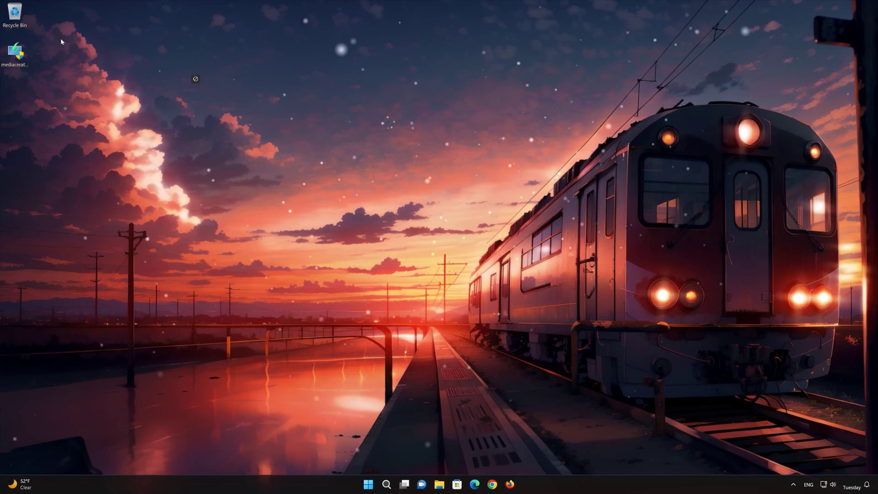
# Launch mediacreationtool, approve UAC, accept the license, keep recommended edition, and choose ISO file
pyautogui.doubleClick(15, 53)
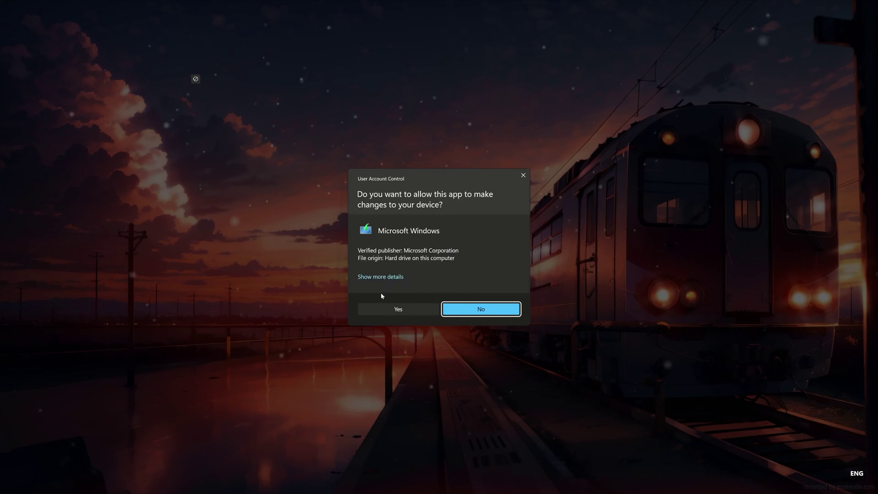
pyautogui.click(399, 311)
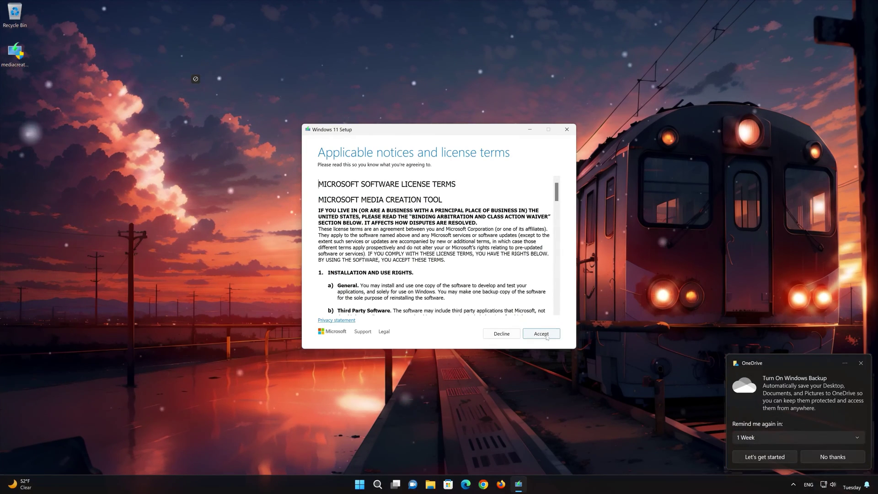
pyautogui.click(544, 335)
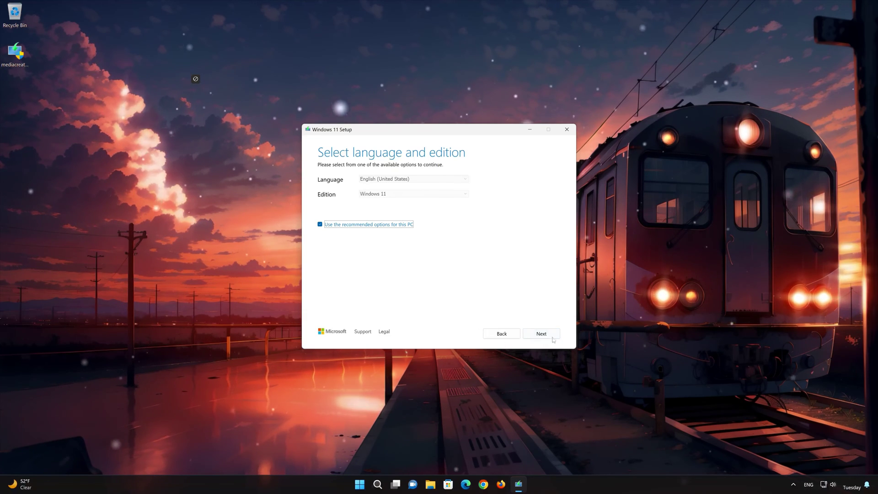
pyautogui.click(552, 338)
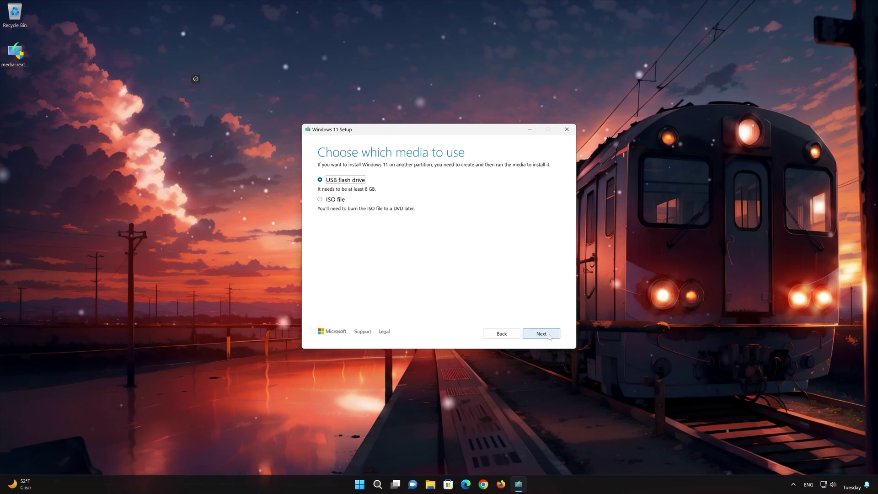
pyautogui.click(335, 200)
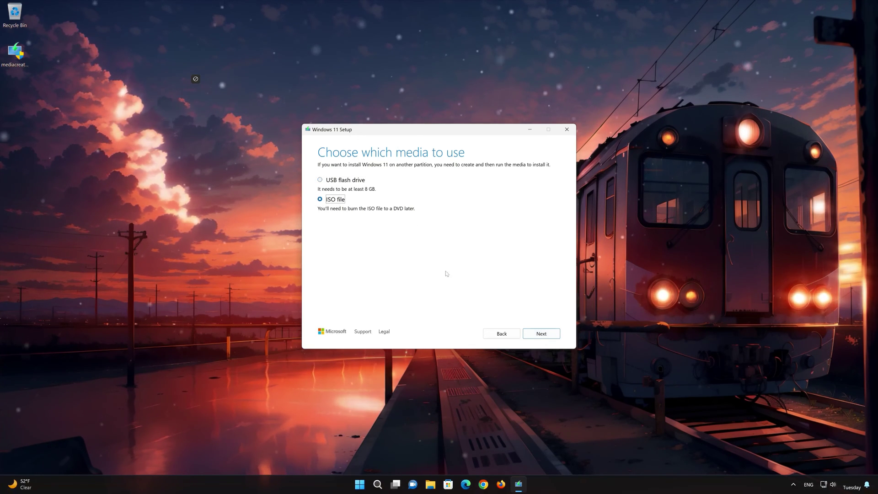
pyautogui.click(541, 333)
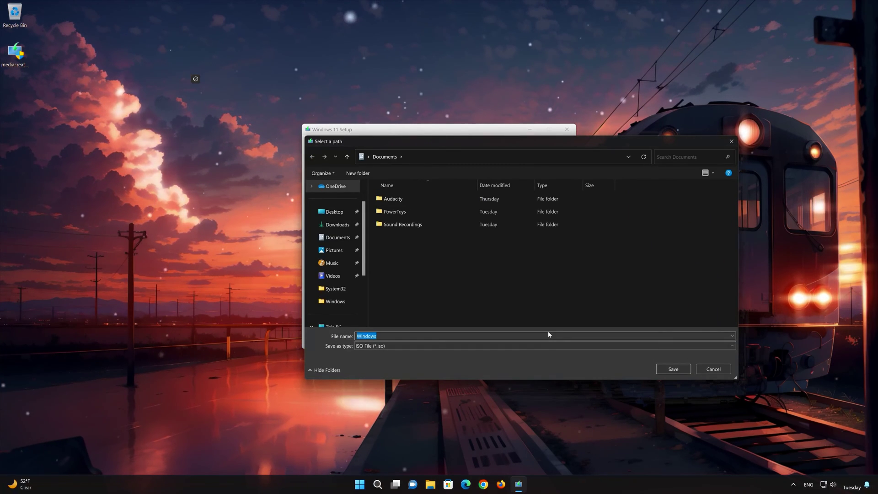
# Save the ISO as Windows11 on the Desktop and finish after media creation completes
pyautogui.click(322, 212)
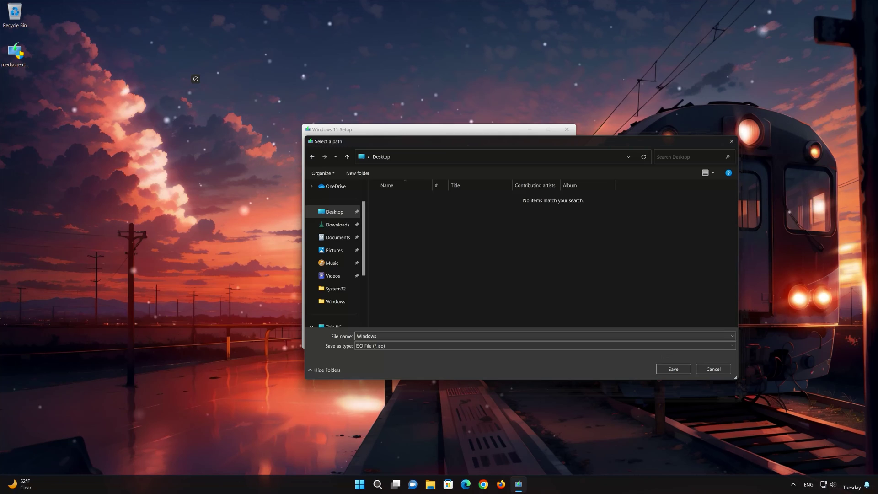
pyautogui.write('11')
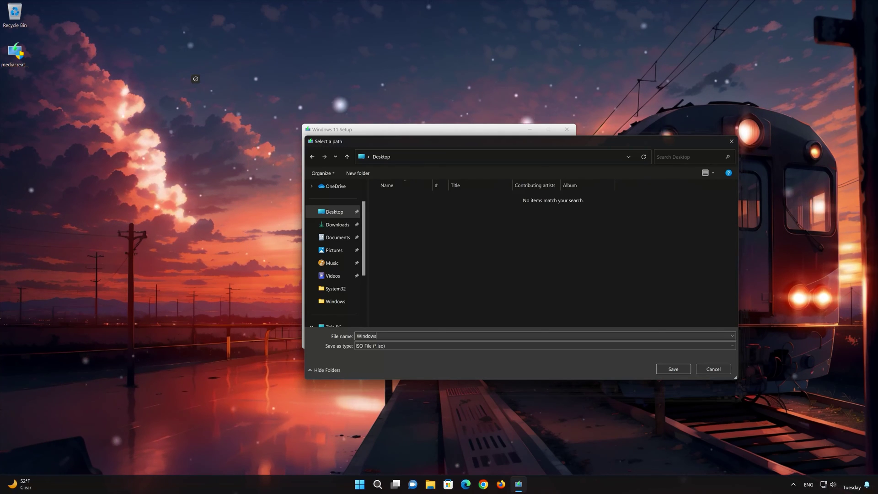
pyautogui.click(678, 368)
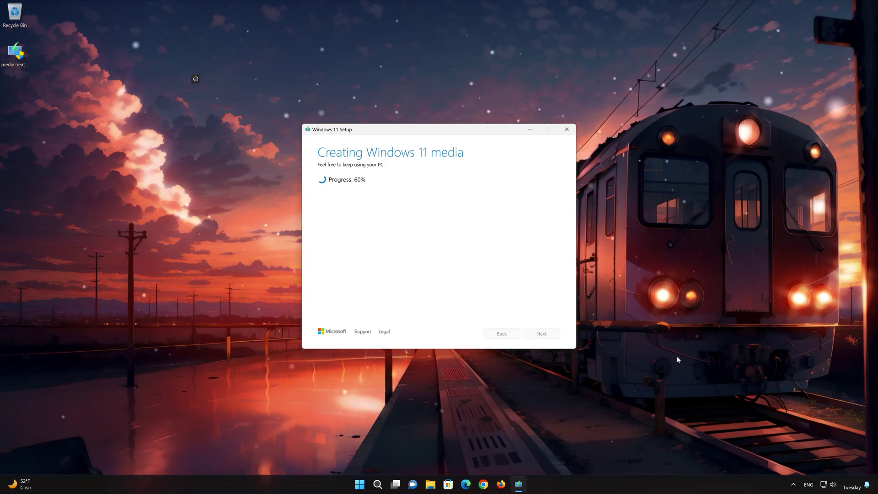
pyautogui.click(541, 333)
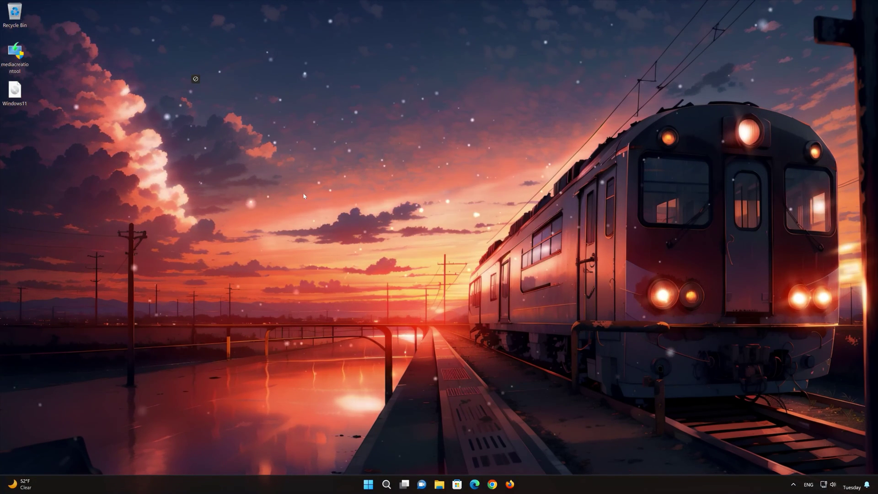
# Mount the Windows11 ISO from the desktop and run setup from DVD Drive (E:)
pyautogui.click(15, 94)
pyautogui.doubleClick(15, 94)
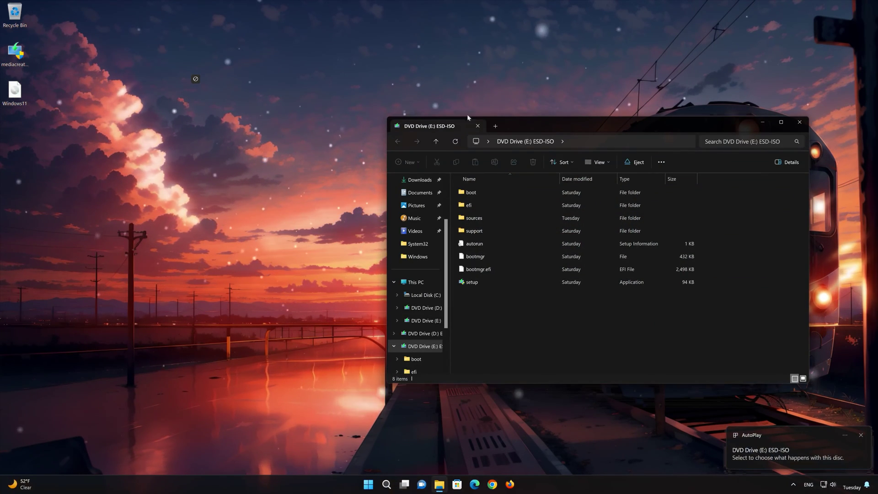
pyautogui.moveTo(535, 125); pyautogui.dragTo(446, 98)
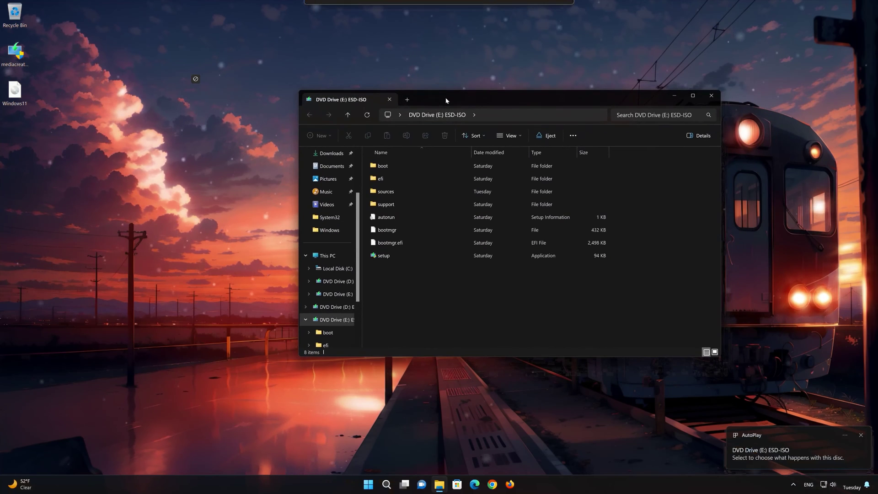
pyautogui.doubleClick(384, 256)
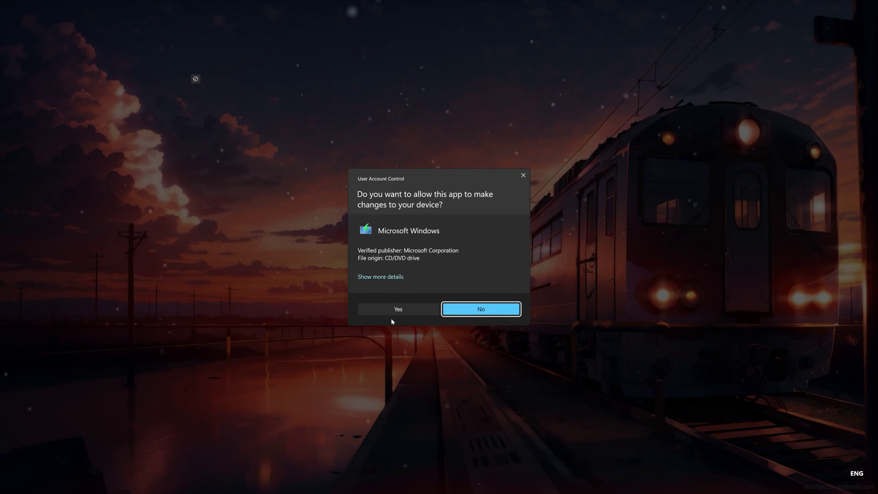
# Approve Windows 11 Setup, close the mounted drive's window, and continue past Install Windows 11
pyautogui.click(398, 310)
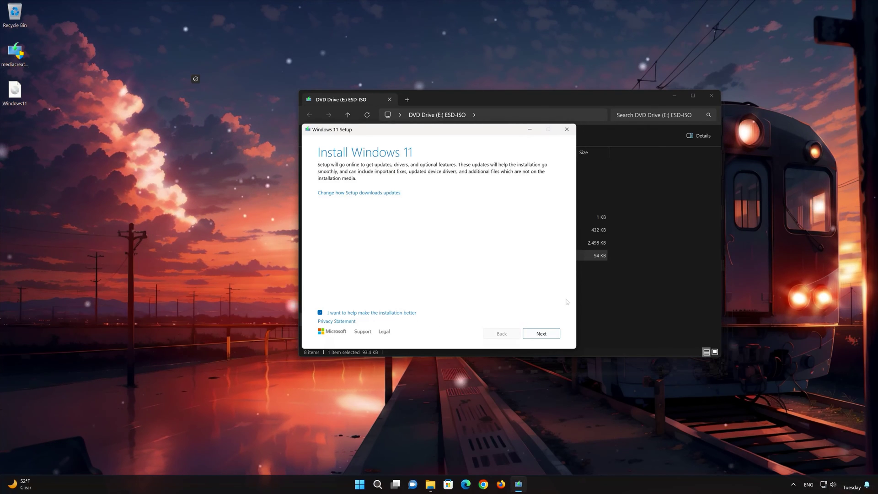
pyautogui.click(711, 95)
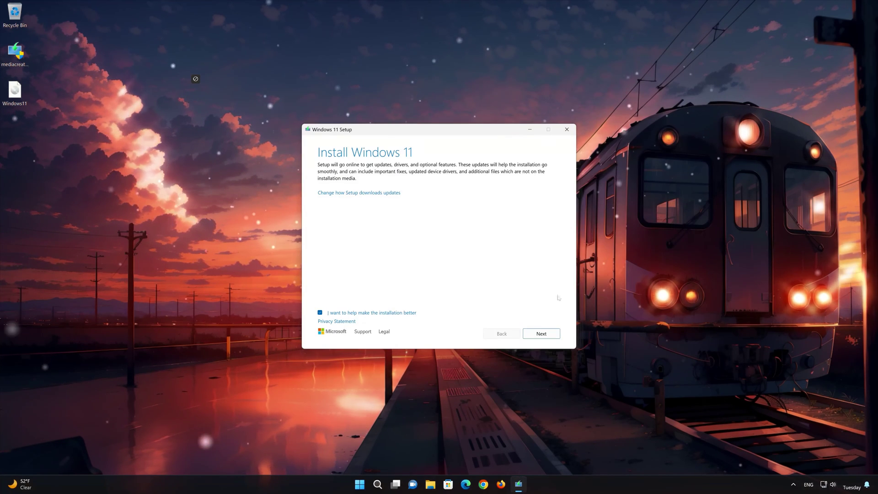
pyautogui.click(544, 336)
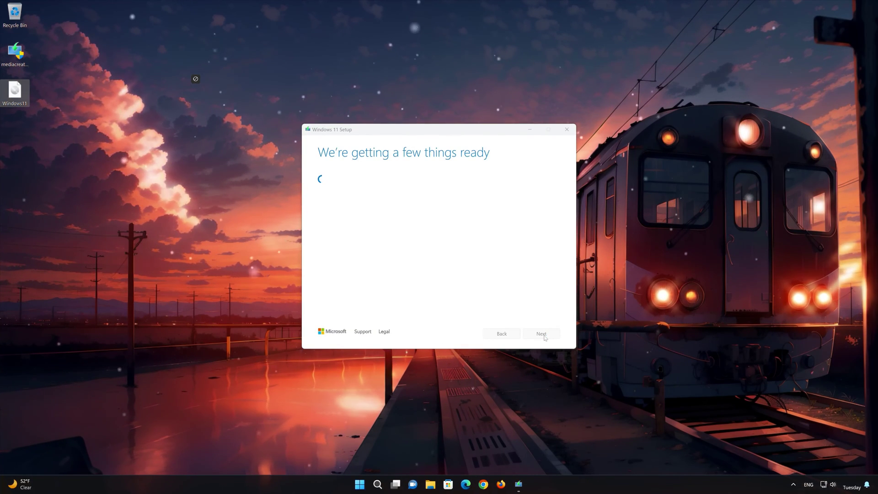
# Accept the license terms and install Windows 11 Pro, keeping personal files and apps
pyautogui.click(543, 335)
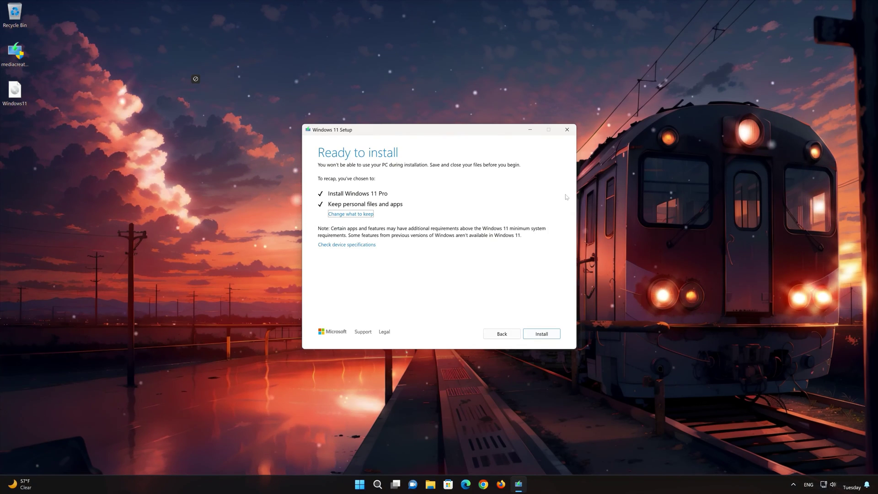
pyautogui.click(341, 214)
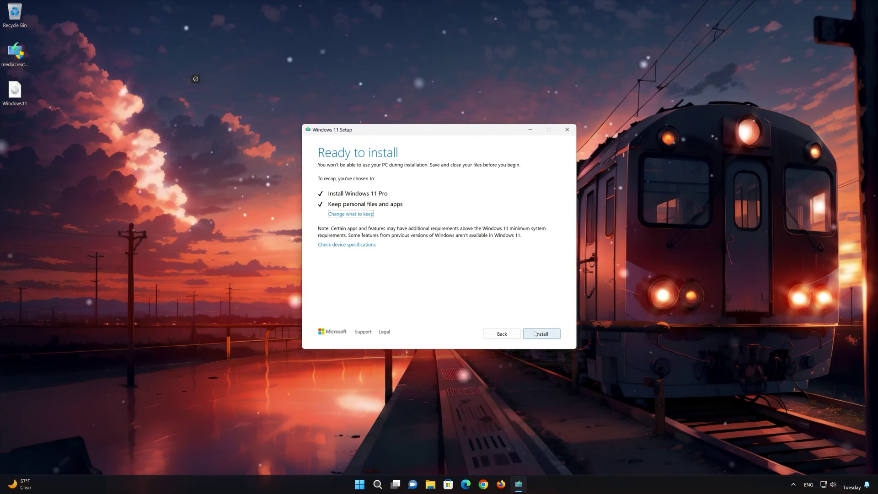
pyautogui.click(535, 335)
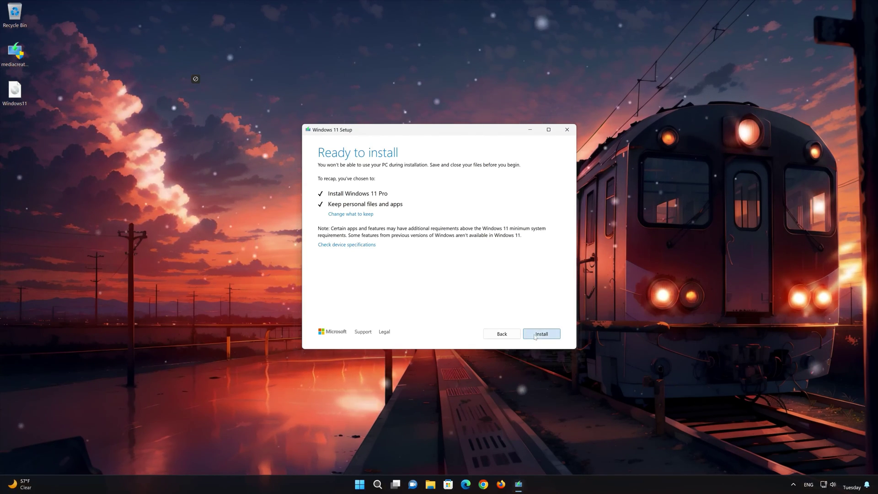